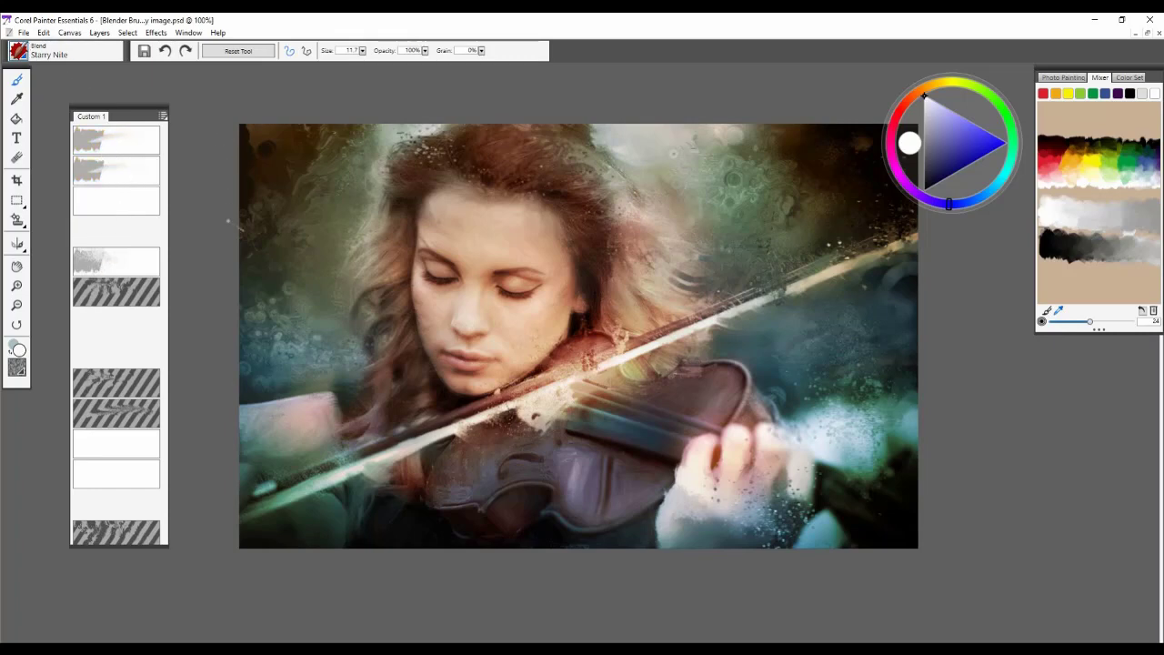
# - Select the Bristly blender for the photo and adjust its opacity
pyautogui.moveTo(638, 291); pyautogui.dragTo(621, 289)
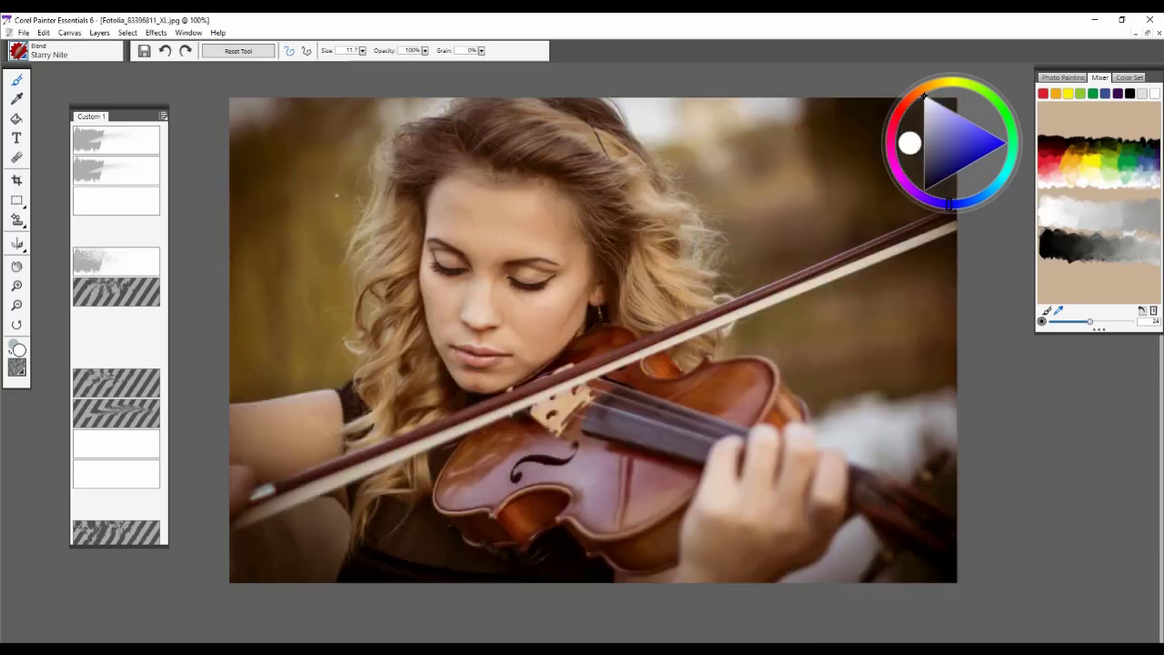
pyautogui.press('space')
pyautogui.moveTo(418, 244); pyautogui.dragTo(362, 235)
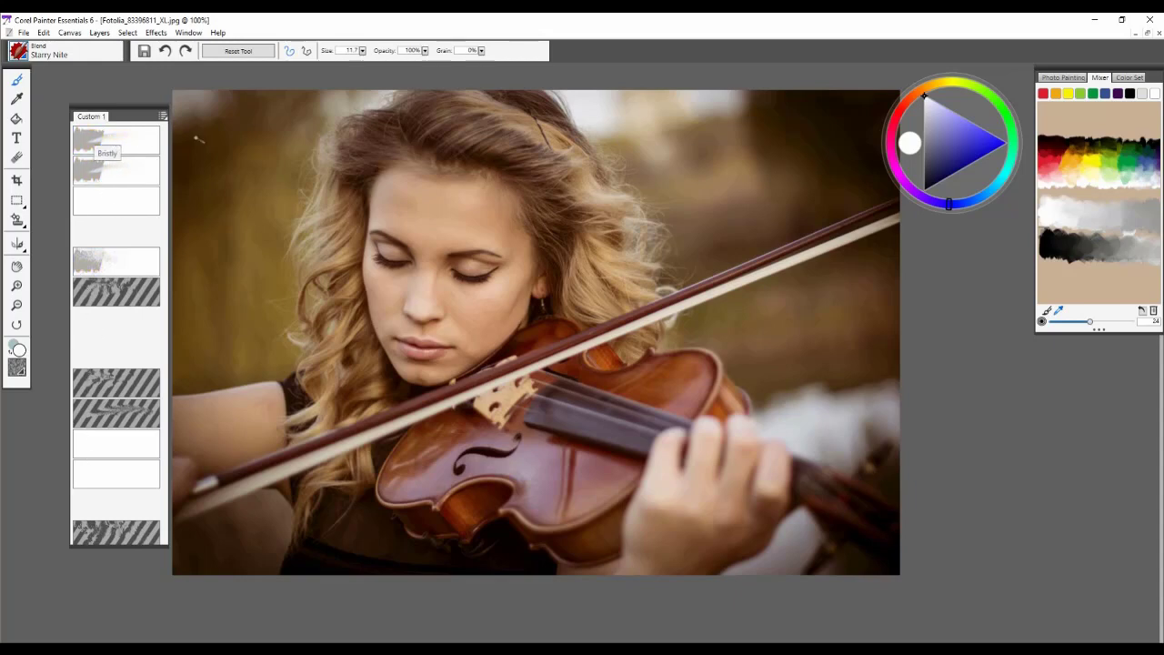
pyautogui.moveTo(422, 171); pyautogui.dragTo(463, 172)
pyautogui.click(149, 136)
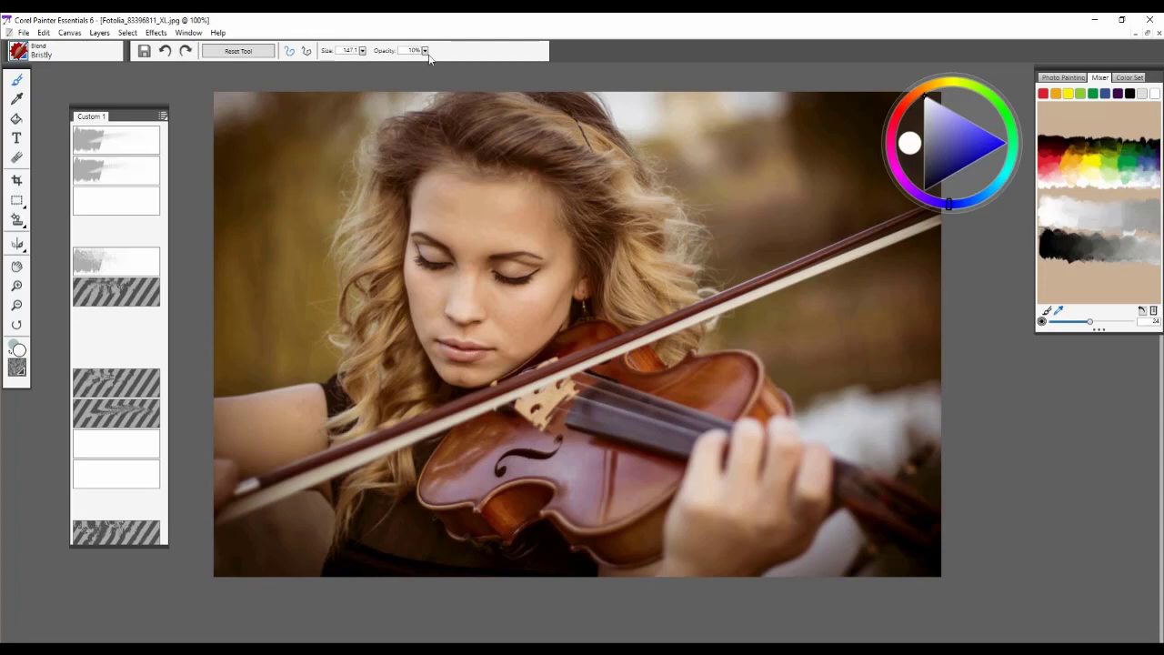
pyautogui.moveTo(424, 50); pyautogui.dragTo(326, 59)
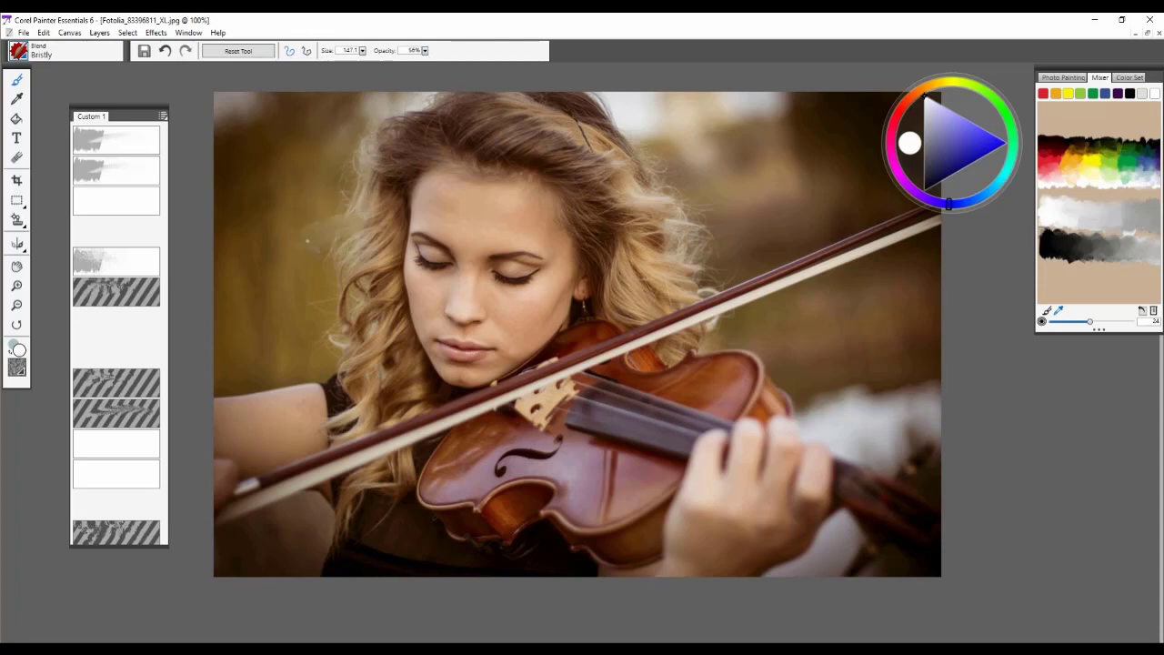
pyautogui.moveTo(424, 50); pyautogui.dragTo(400, 61)
# - Try Bristly blending strokes at different opacities over the hair and background beside the face, undoing each attempt
pyautogui.moveTo(338, 224)
pyautogui.mouseDown()
pyautogui.moveTo(324, 252)
pyautogui.moveTo(332, 284)
pyautogui.mouseUp()
pyautogui.hotkey('ctrl', 'z')
pyautogui.hotkey('ctrl', 'z')
pyautogui.hotkey('ctrl', 'z')
pyautogui.moveTo(424, 50)
pyautogui.mouseDown()
pyautogui.moveTo(286, 58)
pyautogui.moveTo(327, 58)
pyautogui.mouseUp()
pyautogui.moveTo(344, 231)
pyautogui.mouseDown()
pyautogui.moveTo(325, 253)
pyautogui.moveTo(325, 240)
pyautogui.mouseUp()
pyautogui.hotkey('ctrl', 'z')
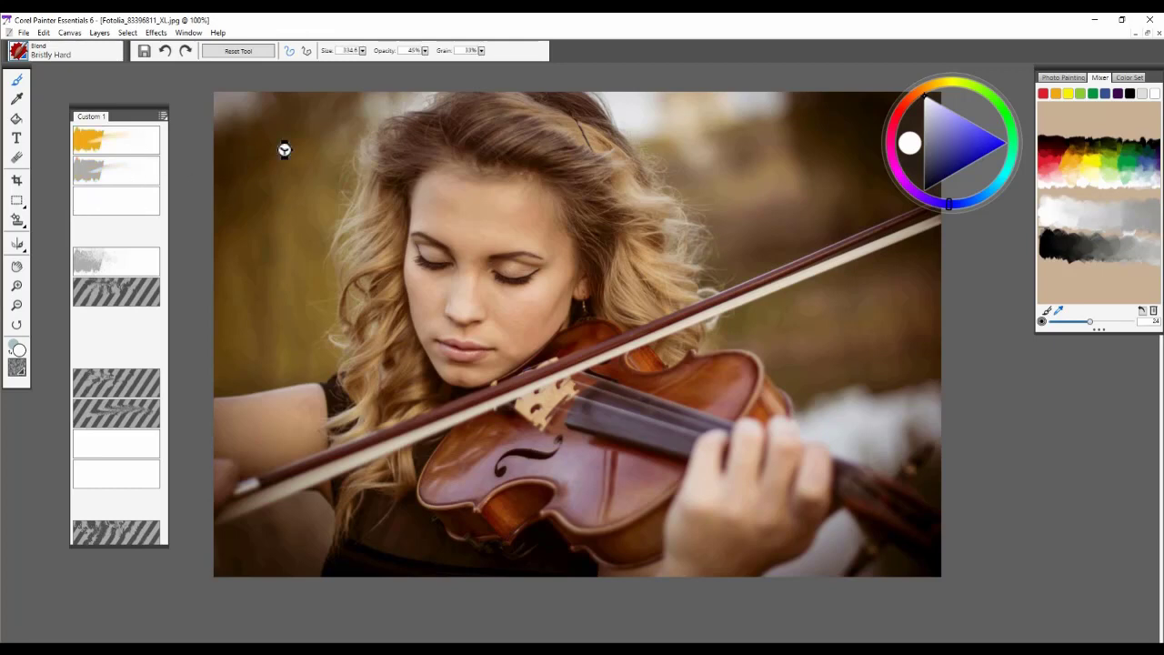
# - Smear the hair, background and bow beside the violinist's ear with the Bristly Hard blender
pyautogui.moveTo(605, 173); pyautogui.dragTo(647, 198)
pyautogui.moveTo(609, 170)
pyautogui.mouseDown()
pyautogui.moveTo(690, 169)
pyautogui.moveTo(811, 192)
pyautogui.mouseUp()
pyautogui.click(92, 178)
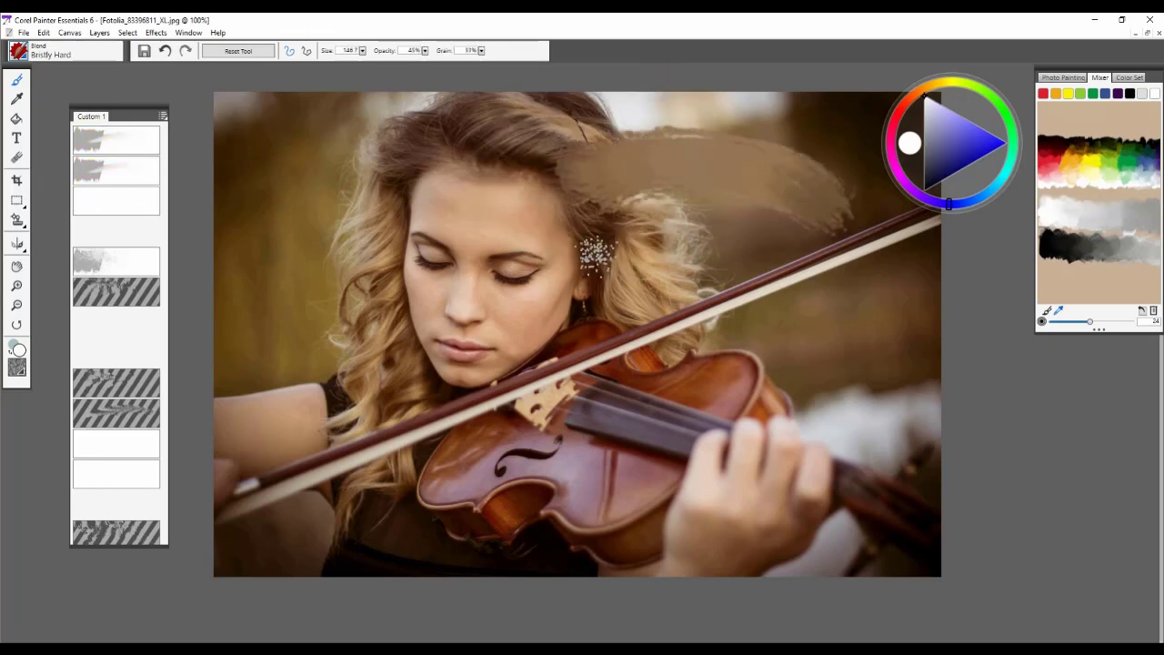
pyautogui.moveTo(619, 223)
pyautogui.mouseDown()
pyautogui.moveTo(823, 312)
pyautogui.moveTo(707, 262)
pyautogui.moveTo(699, 279)
pyautogui.moveTo(871, 342)
pyautogui.moveTo(748, 296)
pyautogui.moveTo(715, 312)
pyautogui.moveTo(708, 299)
pyautogui.mouseUp()
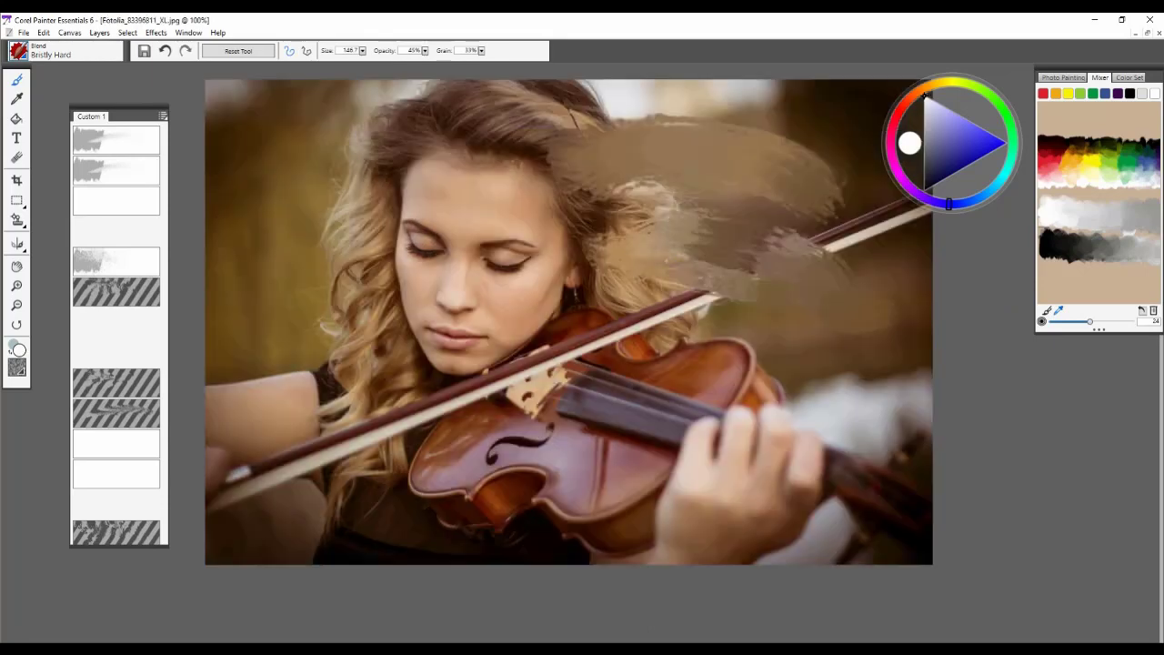
# - Blend the background below the bow with the Bristly Light blender at 33% opacity
pyautogui.click(127, 171)
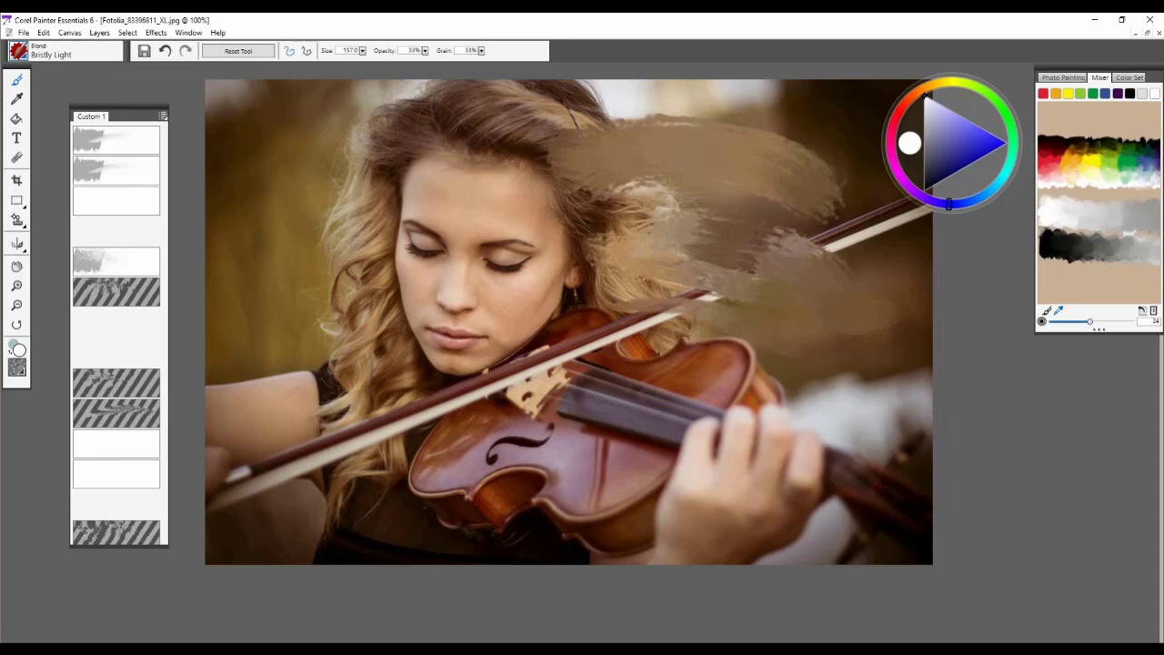
pyautogui.click(188, 32)
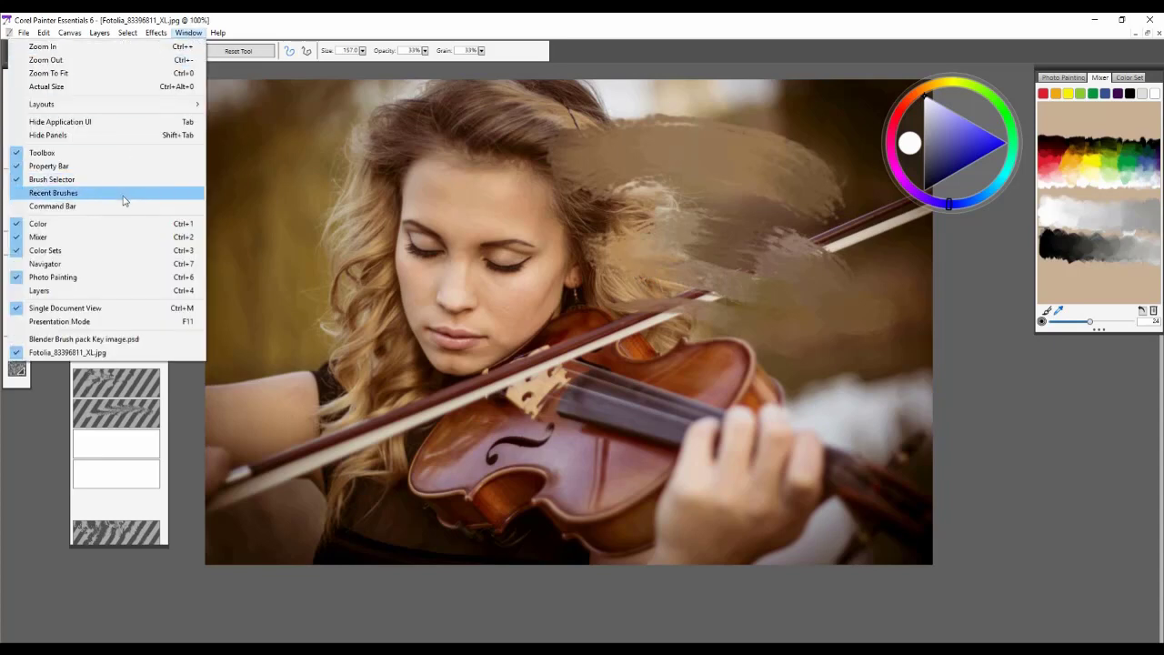
pyautogui.click(677, 162)
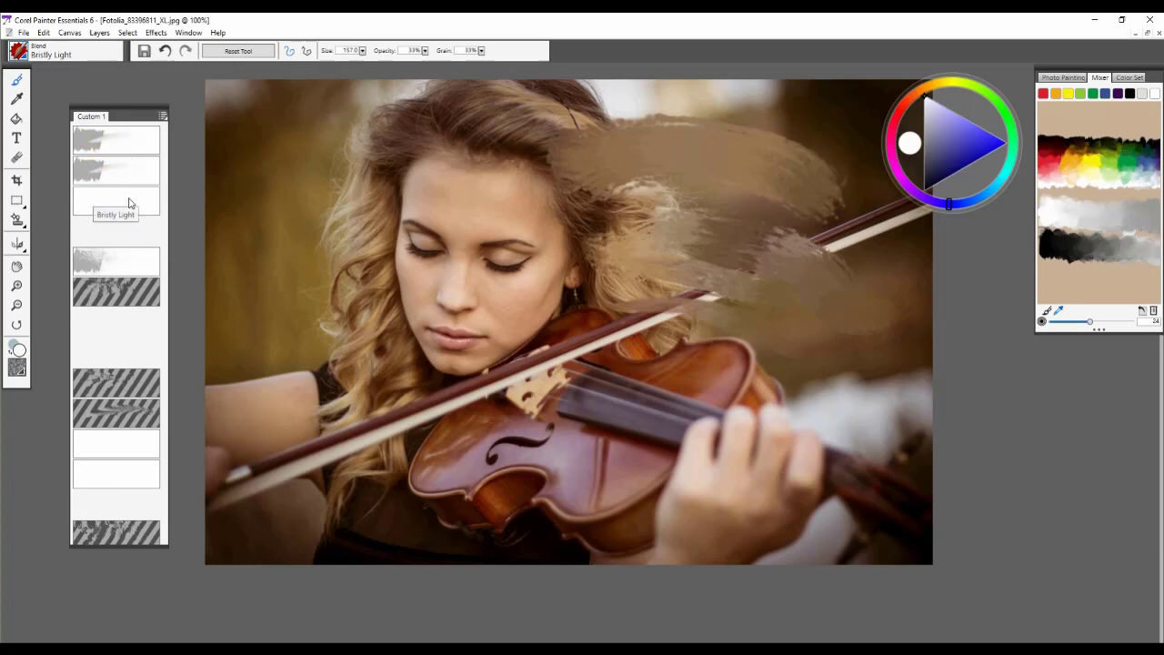
# - Undo all the Bristly Hard and Bristly Light strokes on the photo
pyautogui.hotkey('ctrl', 'z')
pyautogui.hotkey('ctrl', 'z')
pyautogui.hotkey('ctrl', 'z')
pyautogui.hotkey('ctrl', 'z')
pyautogui.hotkey('ctrl', 'z')
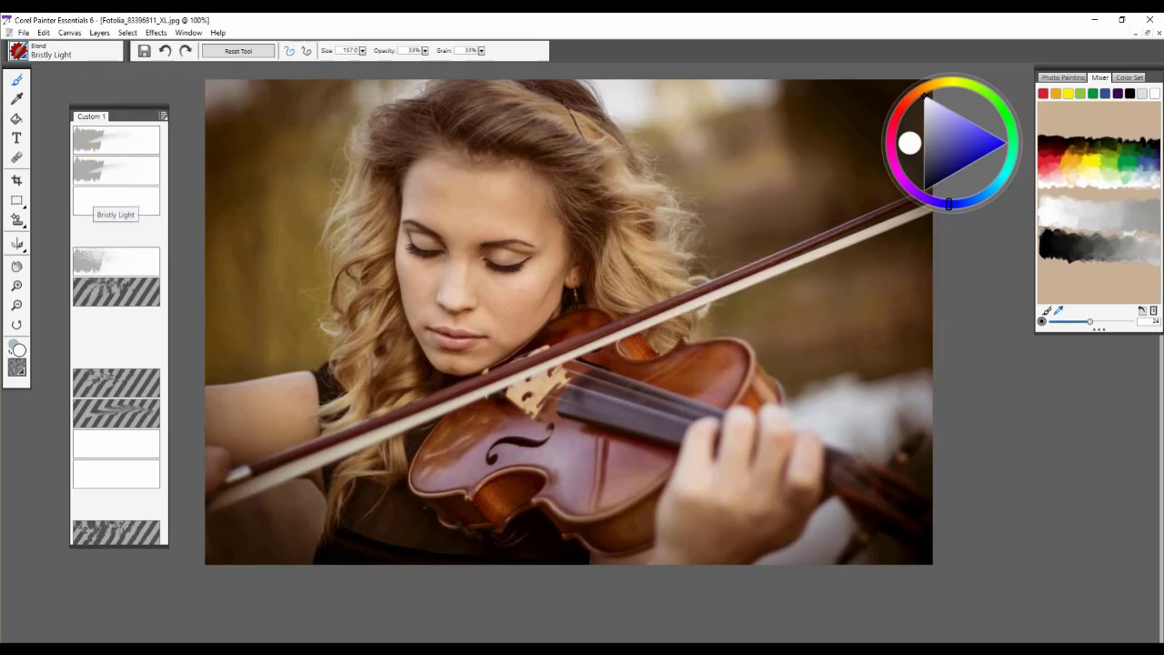
# - Blend the olive background, the adjoining hair and the violinist's cheek with the Coarse blender at 40% opacity
pyautogui.click(122, 261)
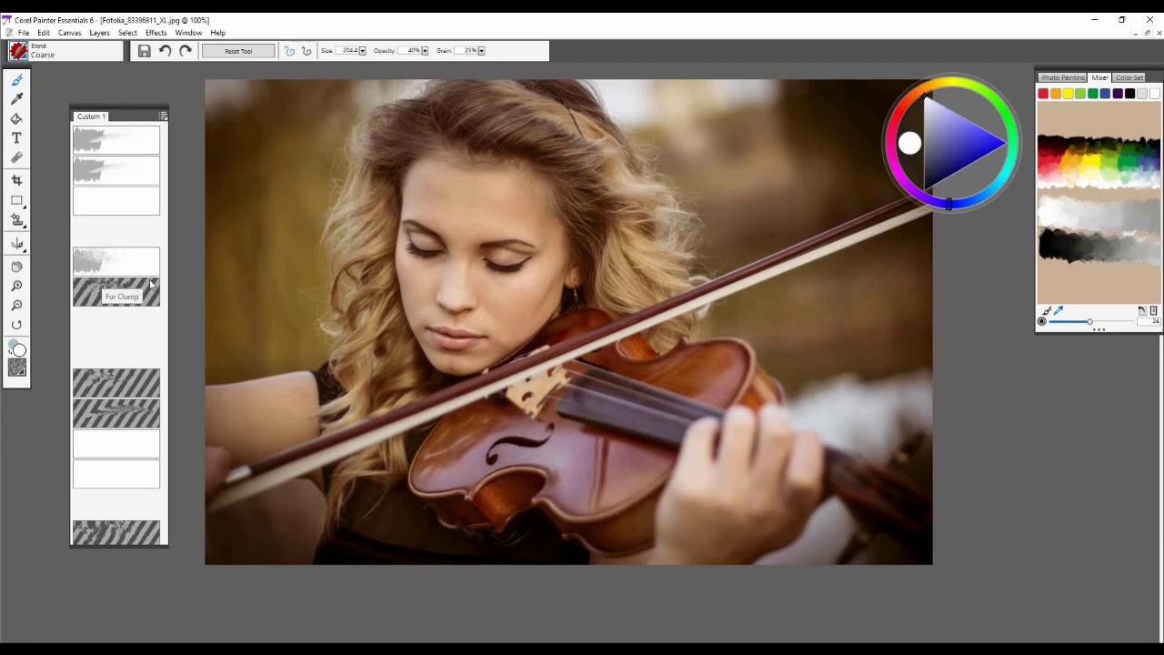
pyautogui.moveTo(322, 210); pyautogui.dragTo(413, 211)
pyautogui.moveTo(238, 152)
pyautogui.mouseDown()
pyautogui.moveTo(300, 186)
pyautogui.moveTo(271, 258)
pyautogui.moveTo(305, 285)
pyautogui.mouseUp()
pyautogui.moveTo(251, 173)
pyautogui.mouseDown()
pyautogui.moveTo(323, 227)
pyautogui.moveTo(259, 137)
pyautogui.moveTo(327, 227)
pyautogui.moveTo(332, 300)
pyautogui.mouseUp()
pyautogui.moveTo(369, 238); pyautogui.dragTo(401, 322)
pyautogui.moveTo(364, 275); pyautogui.dragTo(381, 347)
pyautogui.moveTo(406, 269)
pyautogui.mouseDown()
pyautogui.moveTo(409, 289)
pyautogui.moveTo(382, 273)
pyautogui.mouseUp()
pyautogui.moveTo(400, 318)
pyautogui.mouseDown()
pyautogui.moveTo(423, 300)
pyautogui.moveTo(455, 300)
pyautogui.moveTo(453, 314)
pyautogui.moveTo(414, 320)
pyautogui.moveTo(423, 362)
pyautogui.mouseUp()
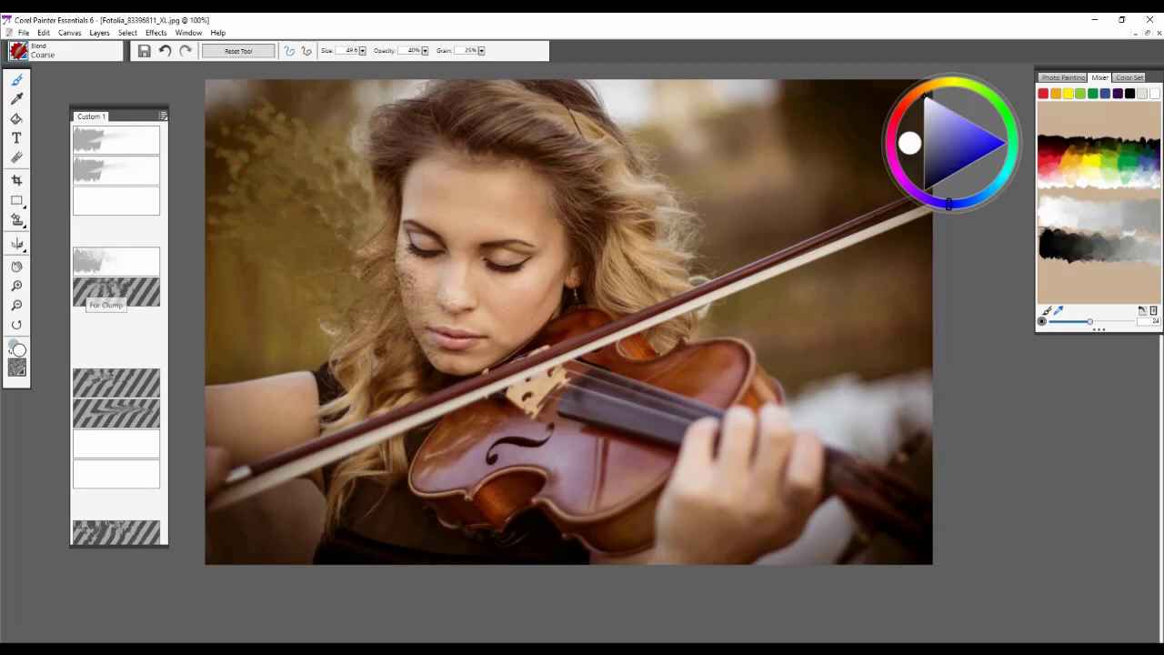
# - Try the Fur Clump blender along the hairline, forehead and eyebrows
pyautogui.click(117, 294)
pyautogui.moveTo(506, 151)
pyautogui.mouseDown()
pyautogui.moveTo(421, 155)
pyautogui.moveTo(401, 216)
pyautogui.moveTo(410, 177)
pyautogui.moveTo(398, 202)
pyautogui.moveTo(442, 143)
pyautogui.moveTo(426, 142)
pyautogui.moveTo(395, 201)
pyautogui.moveTo(397, 173)
pyautogui.mouseUp()
pyautogui.moveTo(394, 122); pyautogui.dragTo(413, 131)
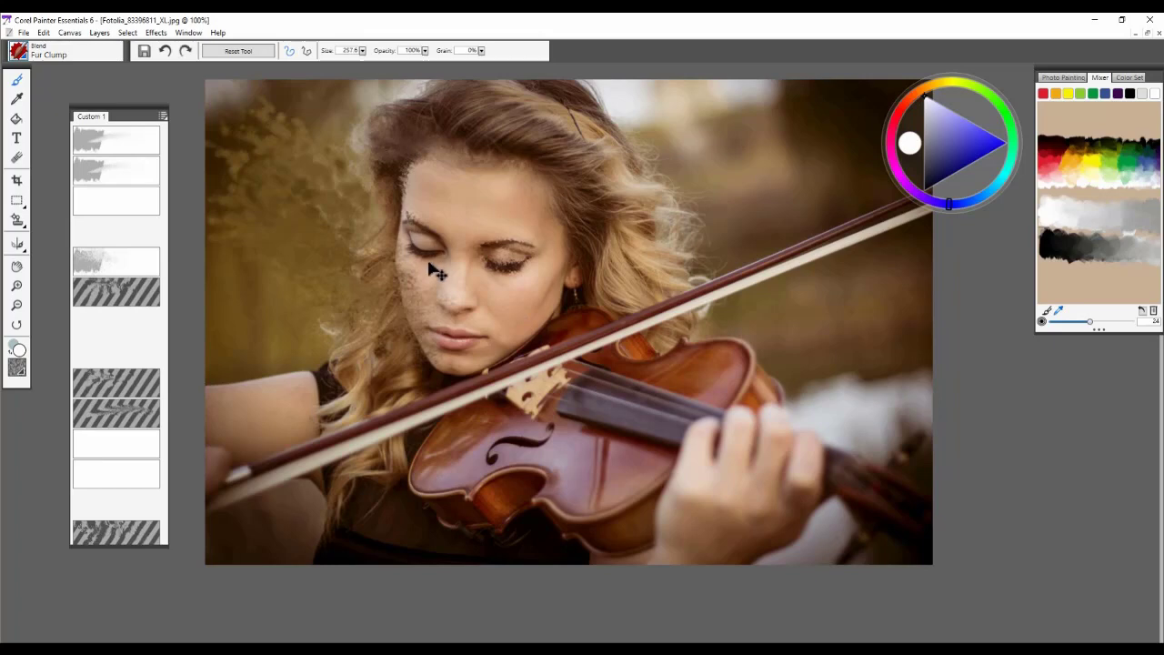
pyautogui.hotkey('ctrl', 'z')
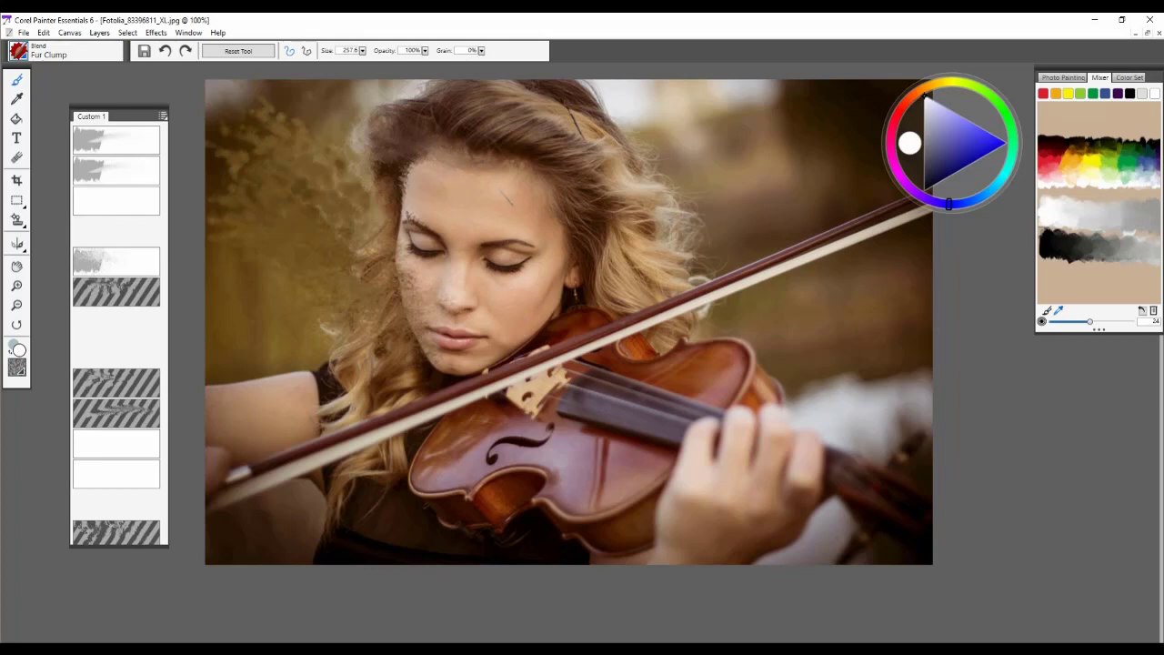
pyautogui.moveTo(432, 149); pyautogui.dragTo(553, 258)
# - View the finished Blender Brush key image for comparison and return to the violinist photo
pyautogui.hotkey('ctrl', 'Tab')
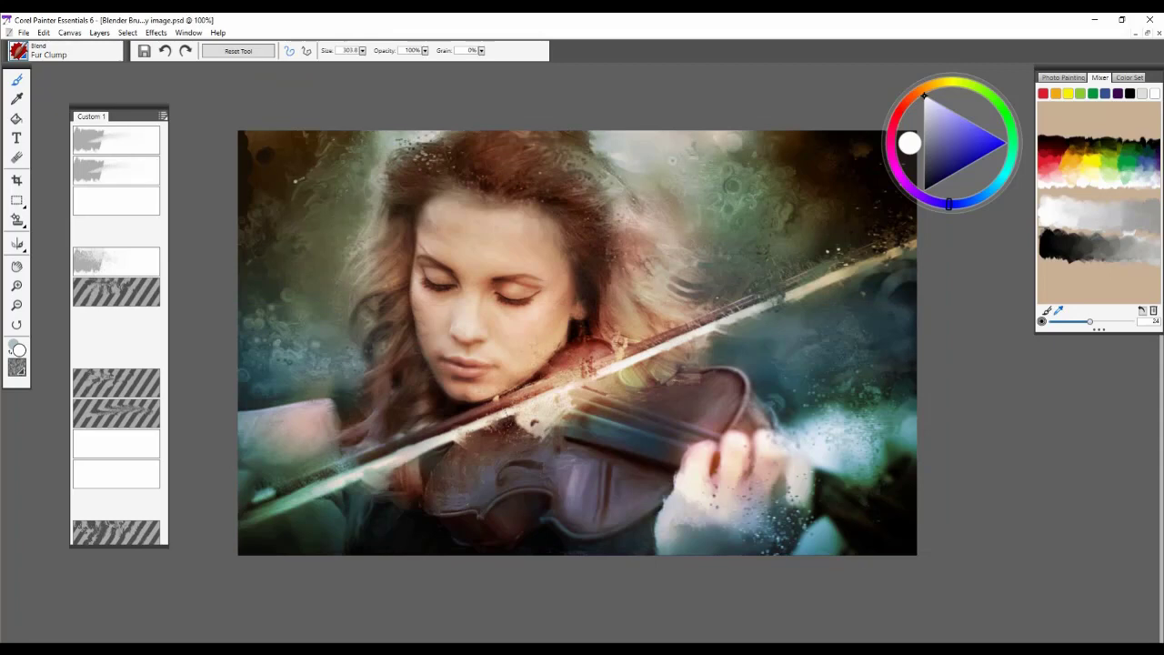
pyautogui.hotkey('ctrl', 'Tab')
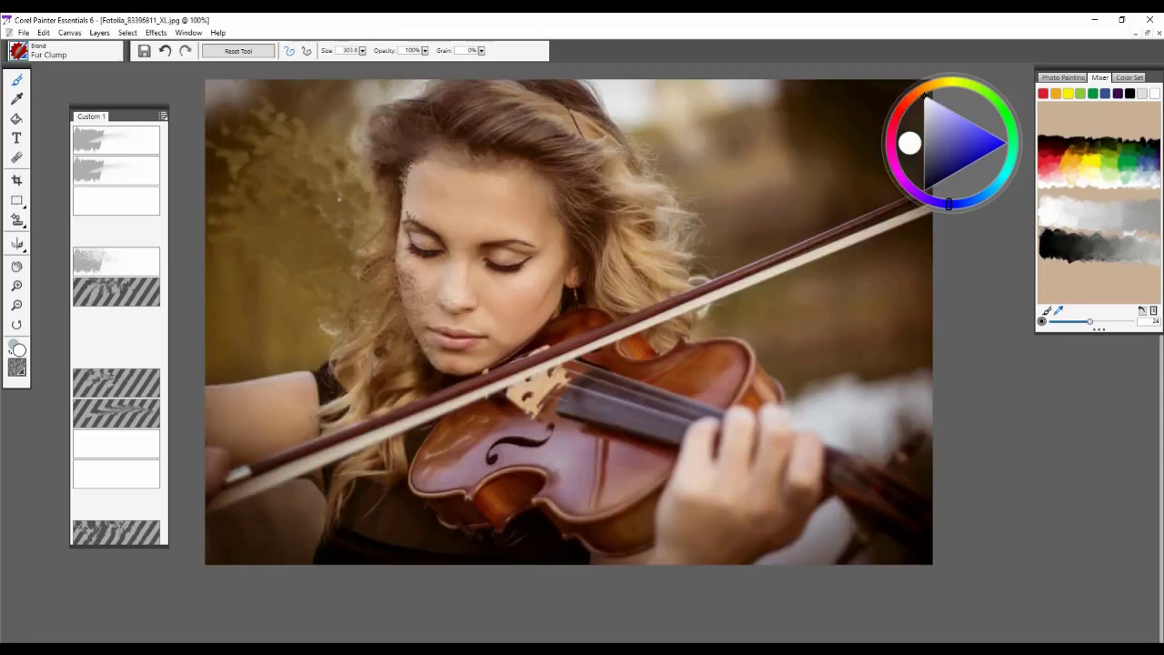
# - Undo the last Fur Clump stroke and revert the photo to its last saved version
pyautogui.hotkey('ctrl', 'z')
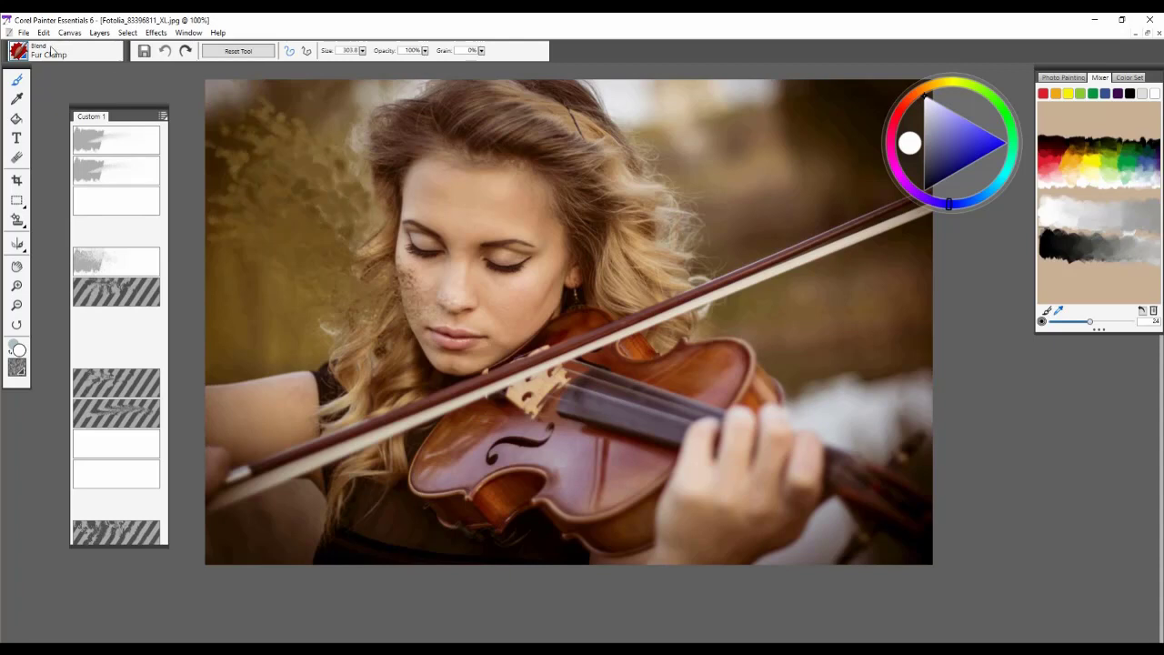
pyautogui.click(25, 33)
pyautogui.click(31, 144)
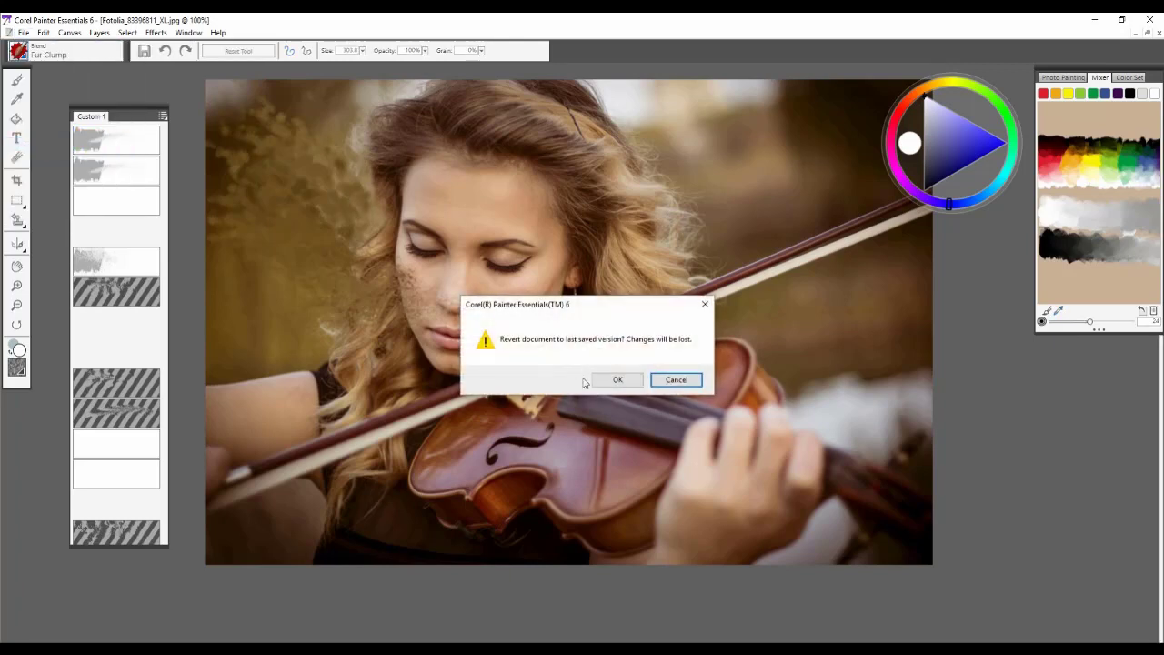
pyautogui.click(634, 381)
# - Resize the photo to a width of 1200 pixels and bring it fully into view
pyautogui.click(69, 33)
pyautogui.click(77, 46)
pyautogui.write('1200')
pyautogui.press('Return')
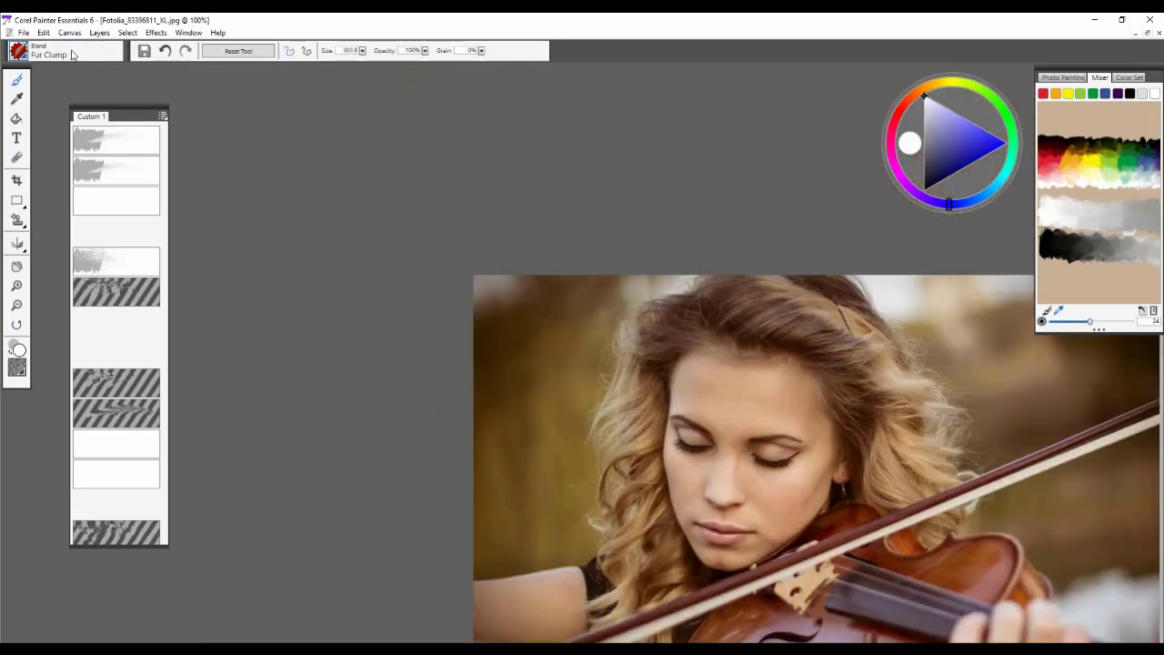
pyautogui.moveTo(691, 294); pyautogui.dragTo(626, 288)
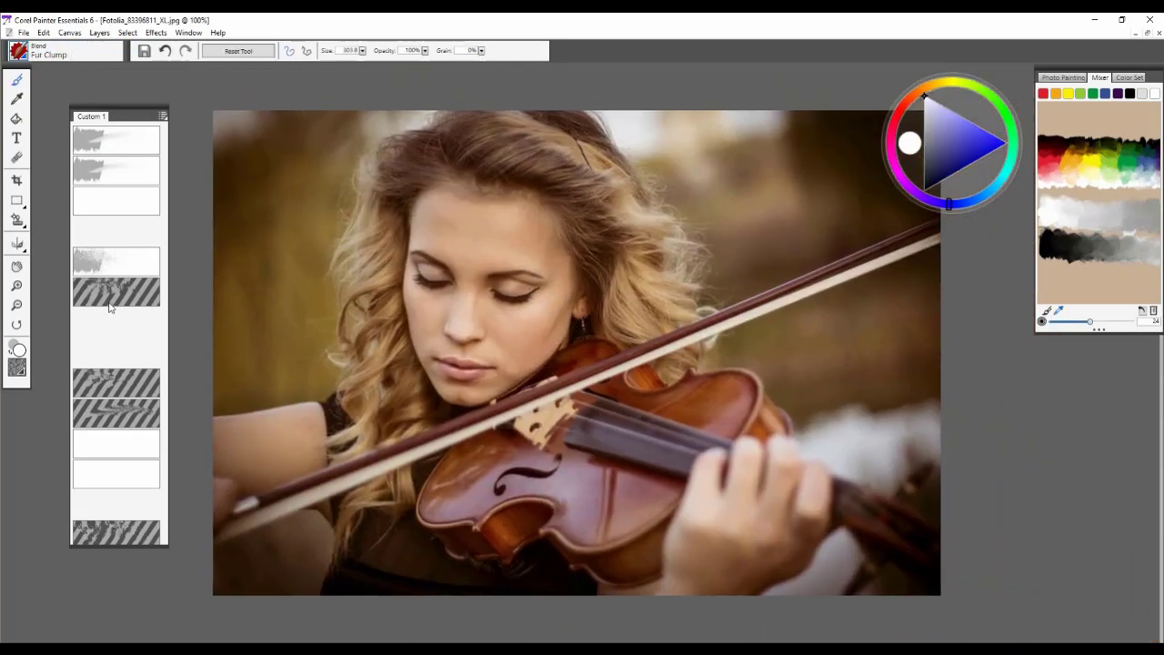
# - Select the Sargent blender and move the colour wheel clear of the photo
pyautogui.click(114, 382)
pyautogui.moveTo(790, 213); pyautogui.dragTo(878, 175)
pyautogui.hotkey('ctrl', 'z')
pyautogui.moveTo(762, 291)
pyautogui.mouseDown()
pyautogui.moveTo(684, 275)
pyautogui.moveTo(712, 291)
pyautogui.mouseUp()
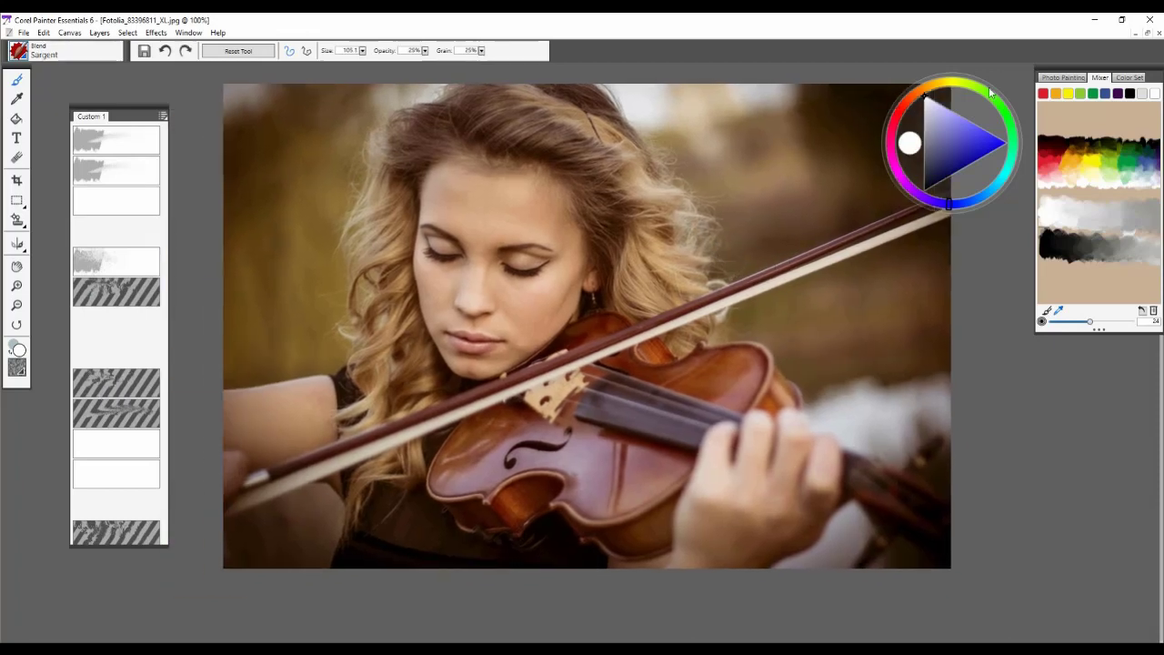
pyautogui.moveTo(896, 118); pyautogui.dragTo(1025, 148)
# - Smear the hair beside the ear and part of the bow outward into the dark background with the Sargent blender
pyautogui.moveTo(651, 147)
pyautogui.mouseDown()
pyautogui.moveTo(891, 138)
pyautogui.moveTo(545, 226)
pyautogui.mouseUp()
pyautogui.hotkey('ctrl', 'z')
pyautogui.hotkey('ctrl', 'z')
pyautogui.moveTo(637, 181); pyautogui.dragTo(896, 144)
pyautogui.moveTo(705, 229); pyautogui.dragTo(846, 215)
pyautogui.moveTo(637, 273); pyautogui.dragTo(823, 248)
# - Pull the violin's upper edge into long wavy streaks across the background with the Smear blender at 60% opacity
pyautogui.click(123, 420)
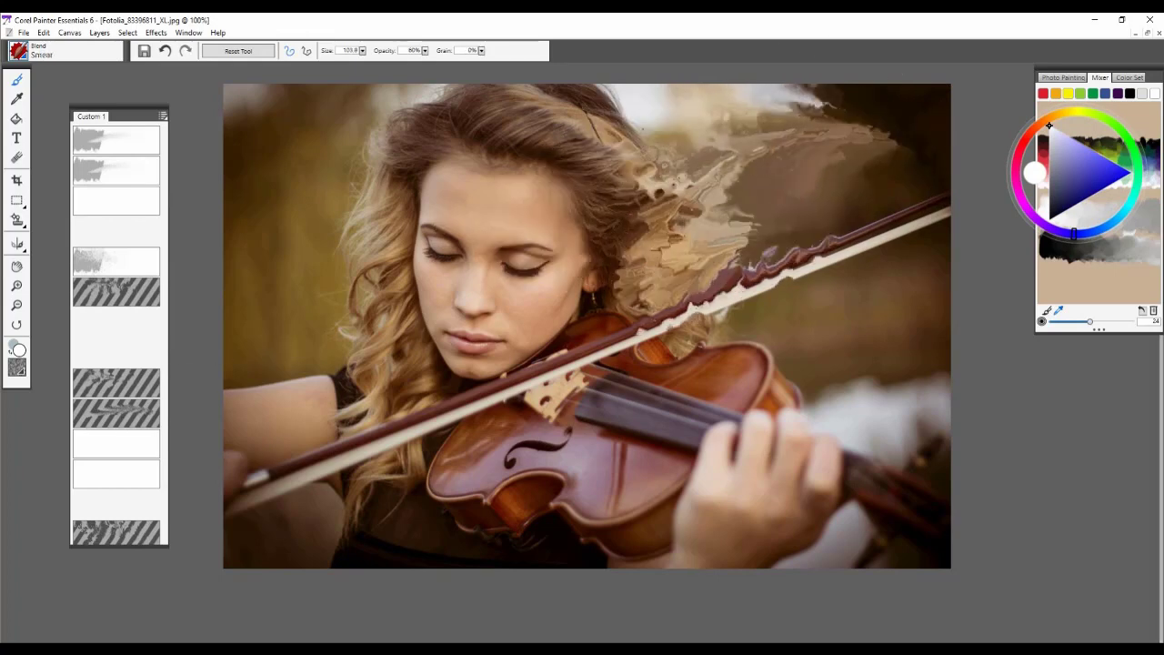
pyautogui.moveTo(695, 345); pyautogui.dragTo(891, 277)
pyautogui.hotkey('ctrl', 'z')
pyautogui.moveTo(622, 375); pyautogui.dragTo(883, 291)
pyautogui.moveTo(710, 369)
pyautogui.mouseDown()
pyautogui.moveTo(910, 318)
pyautogui.moveTo(956, 263)
pyautogui.mouseUp()
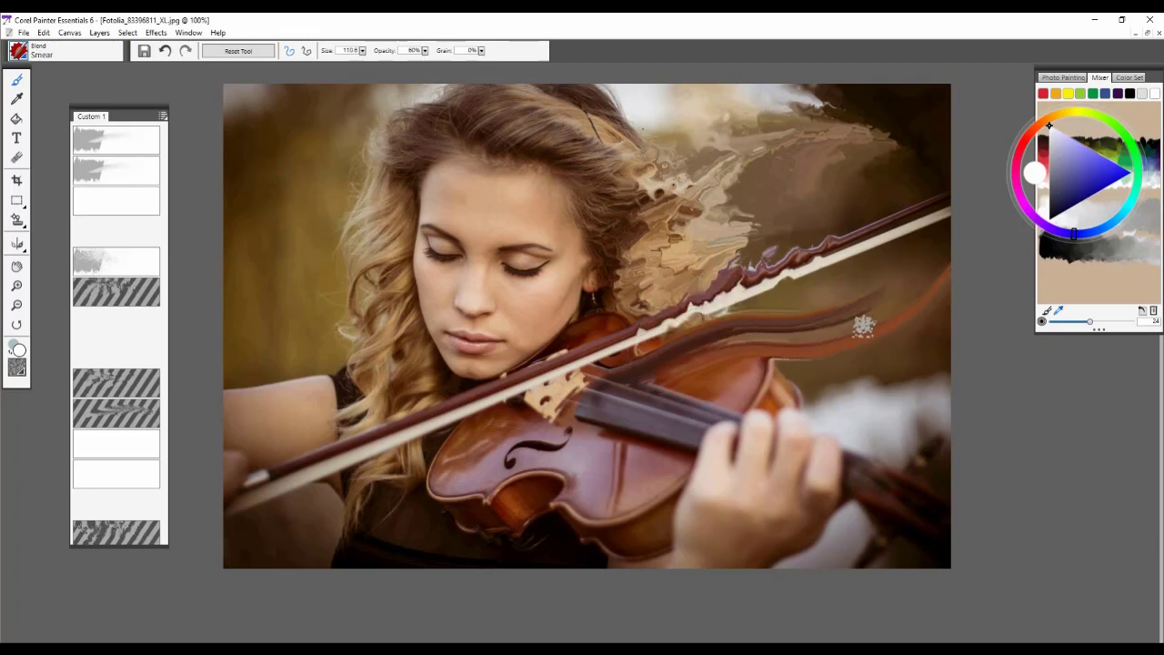
pyautogui.moveTo(891, 304); pyautogui.dragTo(998, 233)
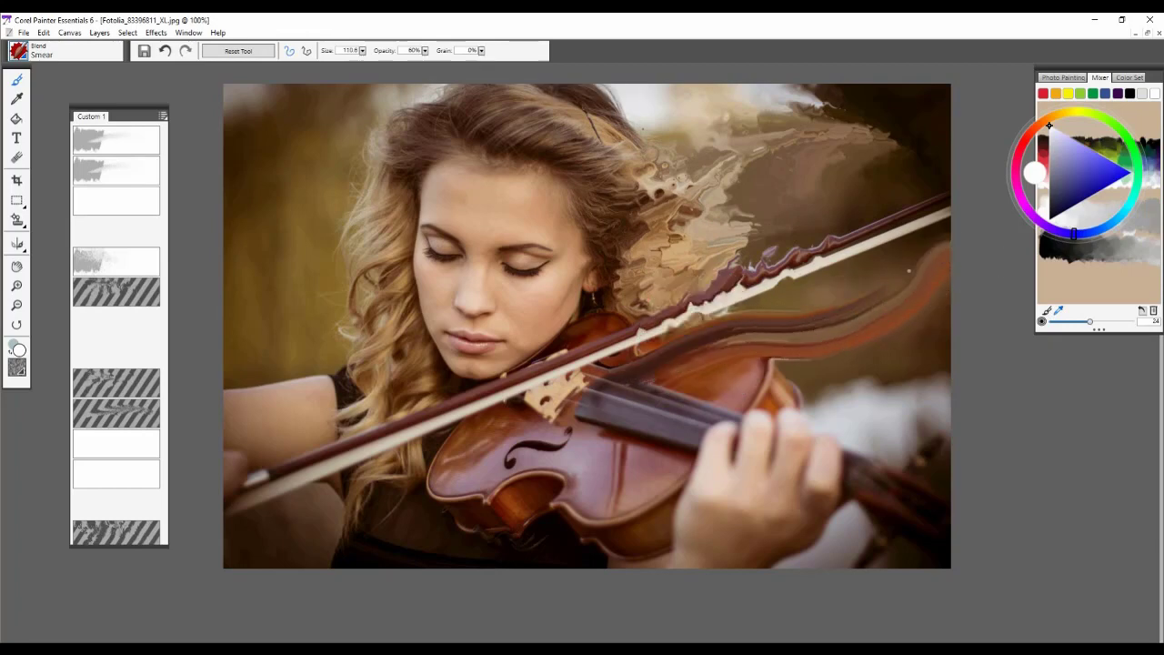
# - Enlarge the Smear blender to about 132 and pull the violin's end beside the hand into a wavy streak
pyautogui.press(']')
pyautogui.moveTo(755, 395); pyautogui.dragTo(853, 335)
pyautogui.moveTo(753, 393); pyautogui.dragTo(943, 312)
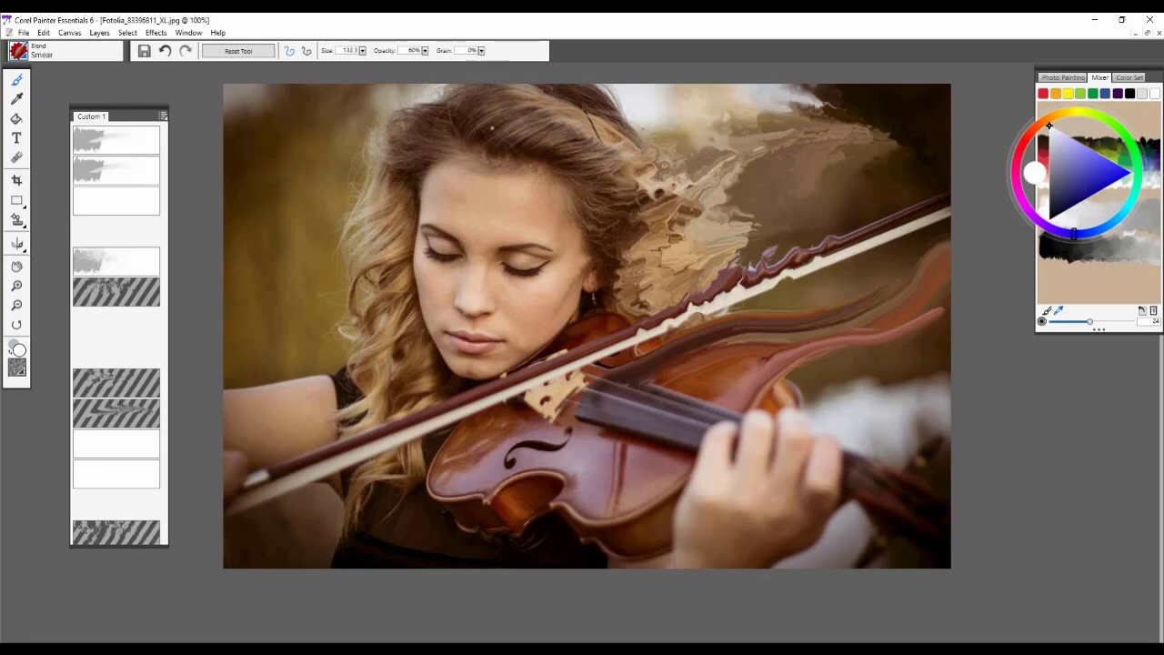
# - Compare short Smear and Sargent blender strokes on the forehead, hairline and eyebrow
pyautogui.moveTo(476, 207)
pyautogui.mouseDown()
pyautogui.moveTo(474, 229)
pyautogui.moveTo(459, 174)
pyautogui.mouseUp()
pyautogui.hotkey('ctrl', 'z')
pyautogui.hotkey('ctrl', 'z')
pyautogui.click(114, 403)
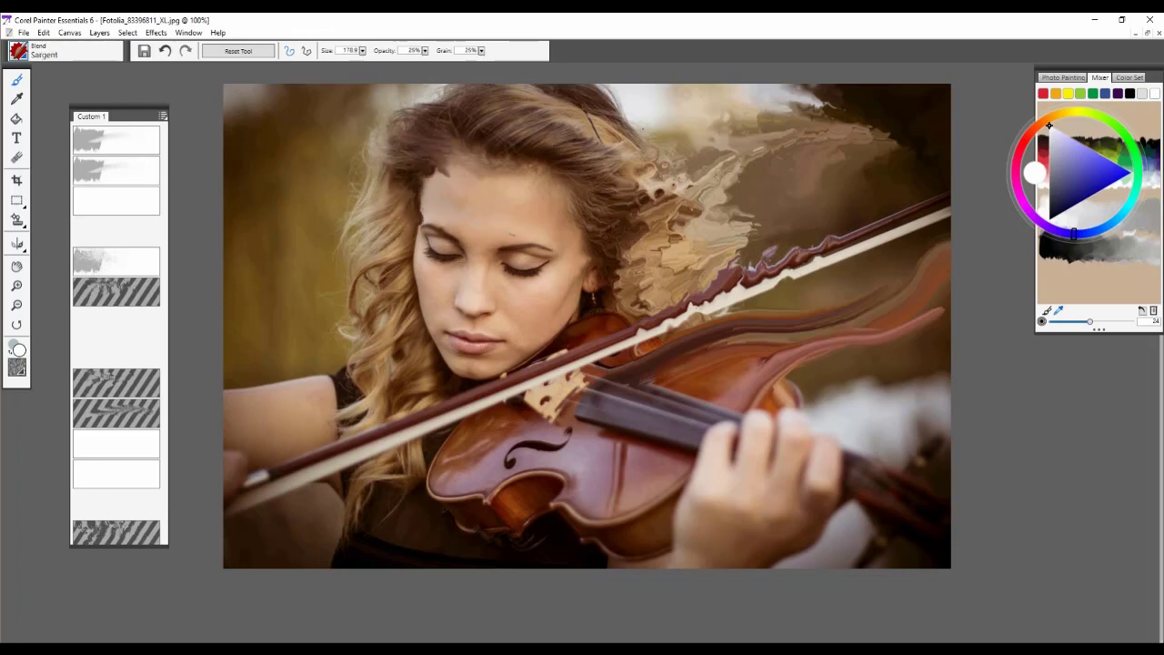
pyautogui.moveTo(471, 190); pyautogui.dragTo(501, 186)
pyautogui.click(109, 423)
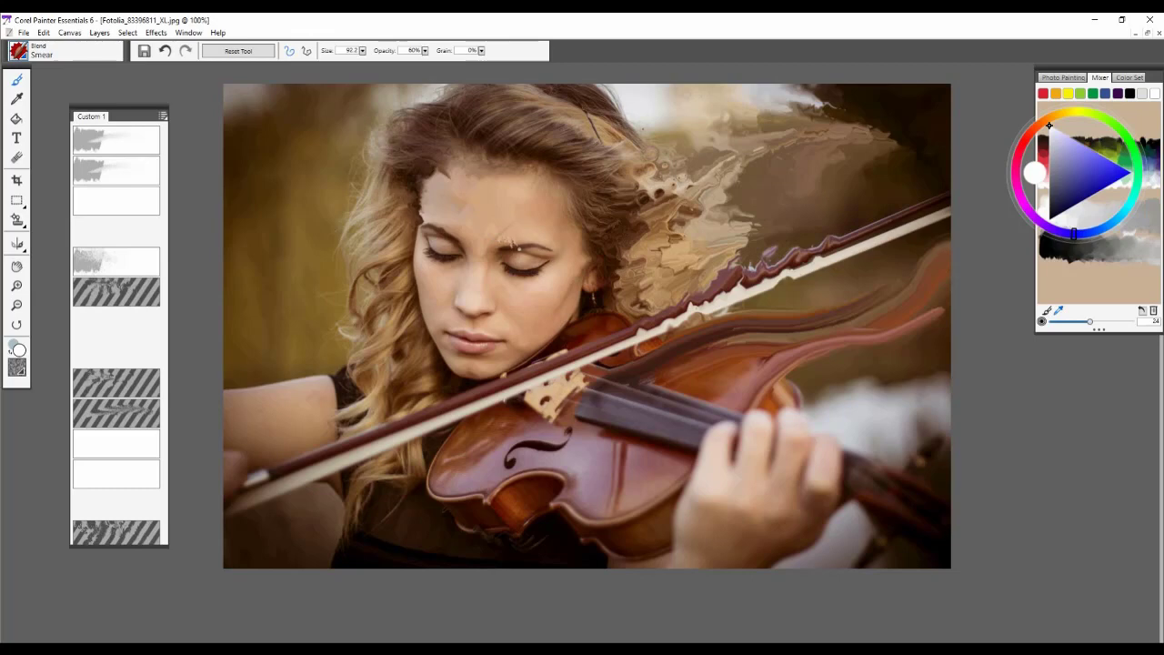
# - Select the Speed blender and undo all the Sargent and Smear strokes, keeping the photo's resize
pyautogui.click(119, 451)
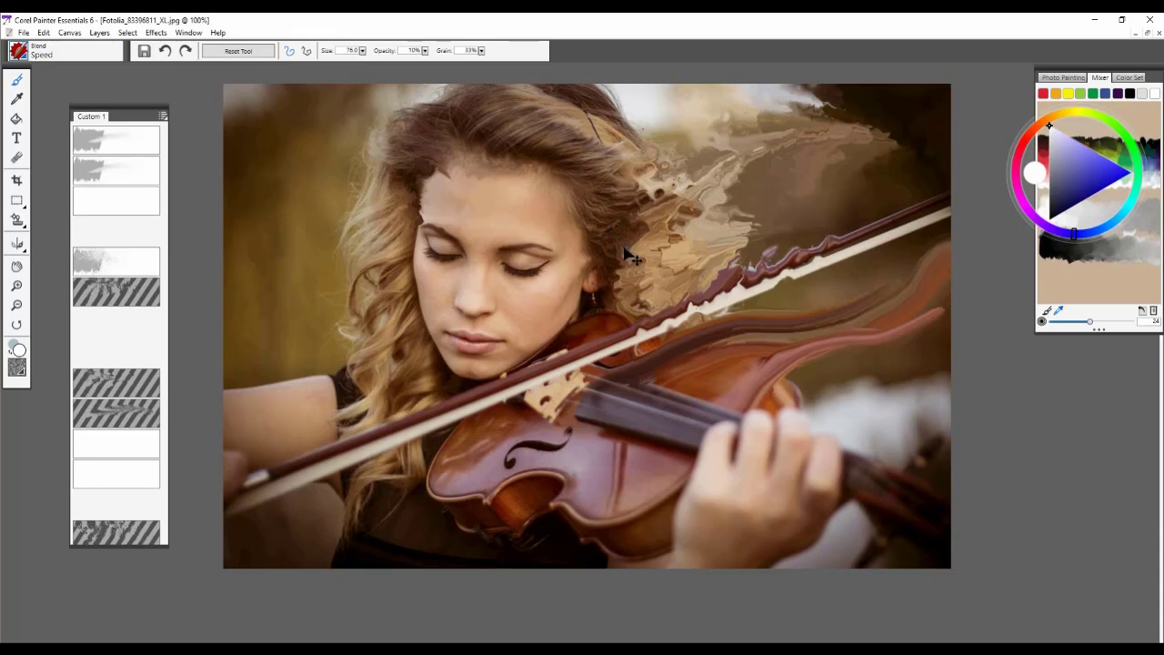
pyautogui.hotkey('ctrl', 'z')
pyautogui.hotkey('ctrl', 'z')
pyautogui.hotkey('ctrl', 'z')
pyautogui.hotkey('ctrl', 'z')
pyautogui.hotkey('ctrl', 'z')
pyautogui.hotkey('ctrl', 'z')
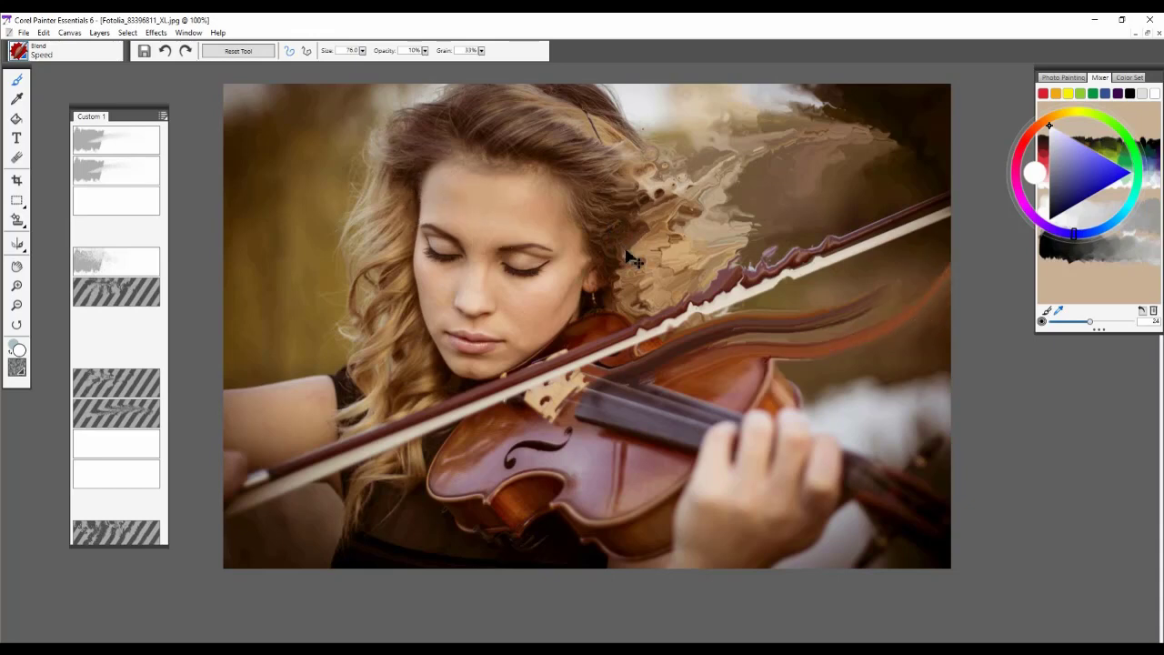
pyautogui.hotkey('ctrl', 'z')
pyautogui.hotkey('ctrl', 'z')
pyautogui.hotkey('ctrl', 'z')
pyautogui.hotkey('ctrl', 'z')
pyautogui.hotkey('ctrl', 'z')
pyautogui.hotkey('ctrl', 'z')
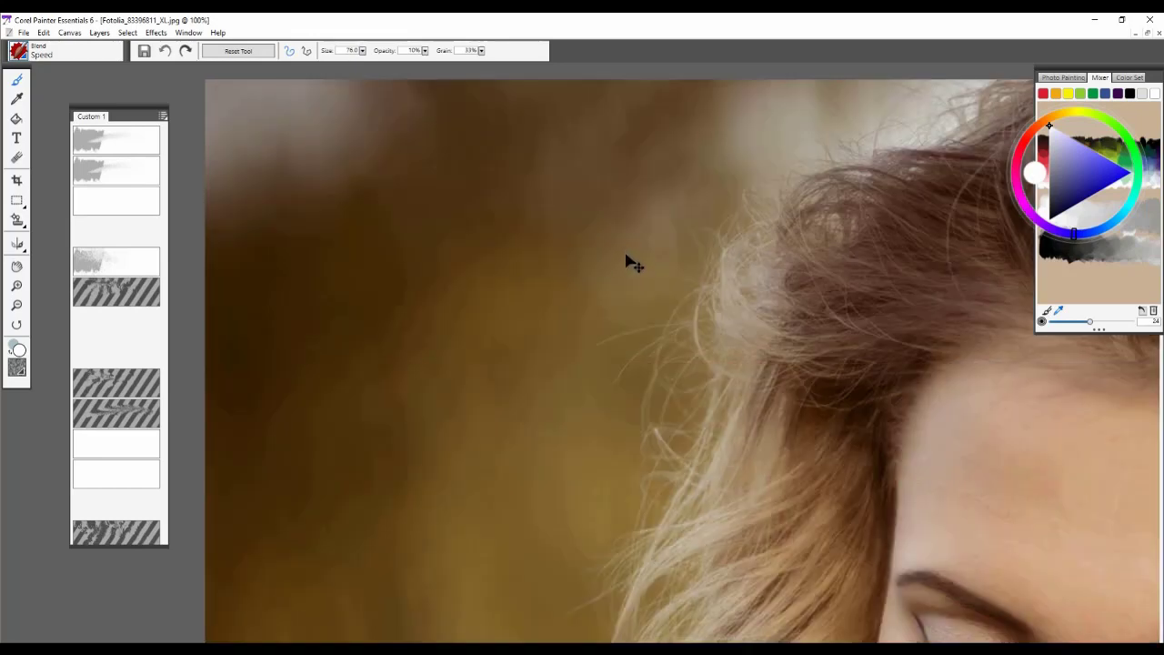
pyautogui.hotkey('ctrl', 'y')
# - Try Speed blender strokes at size 235 over the violin, hand and adjoining background, and undo them
pyautogui.moveTo(843, 162); pyautogui.dragTo(897, 275)
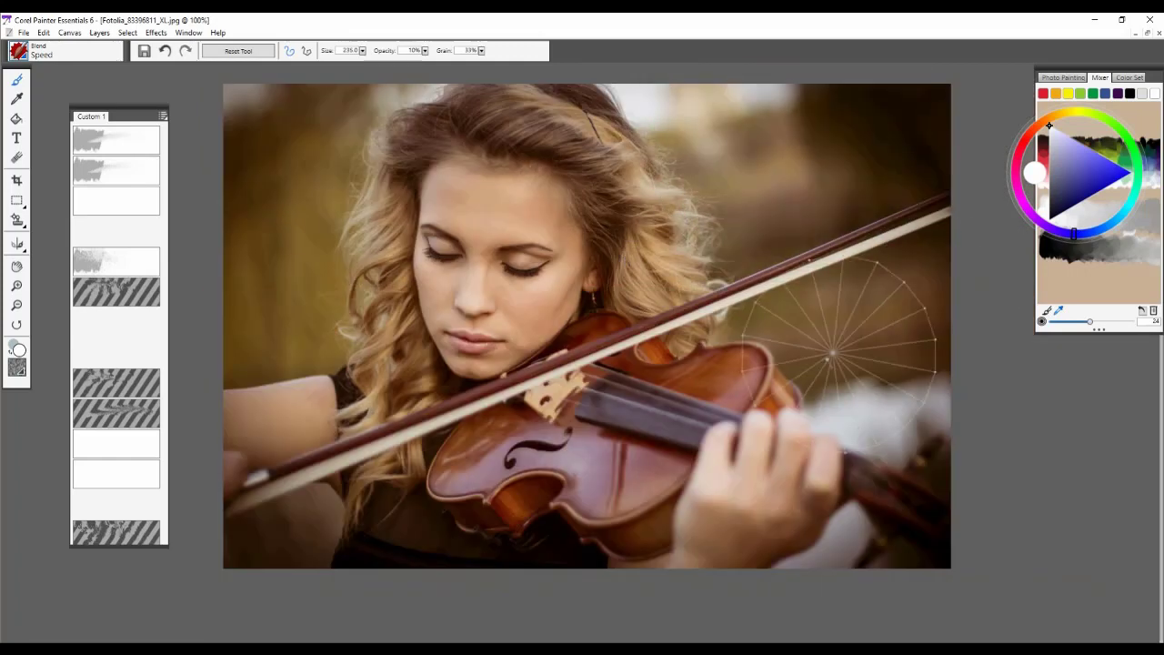
pyautogui.moveTo(858, 338); pyautogui.dragTo(727, 392)
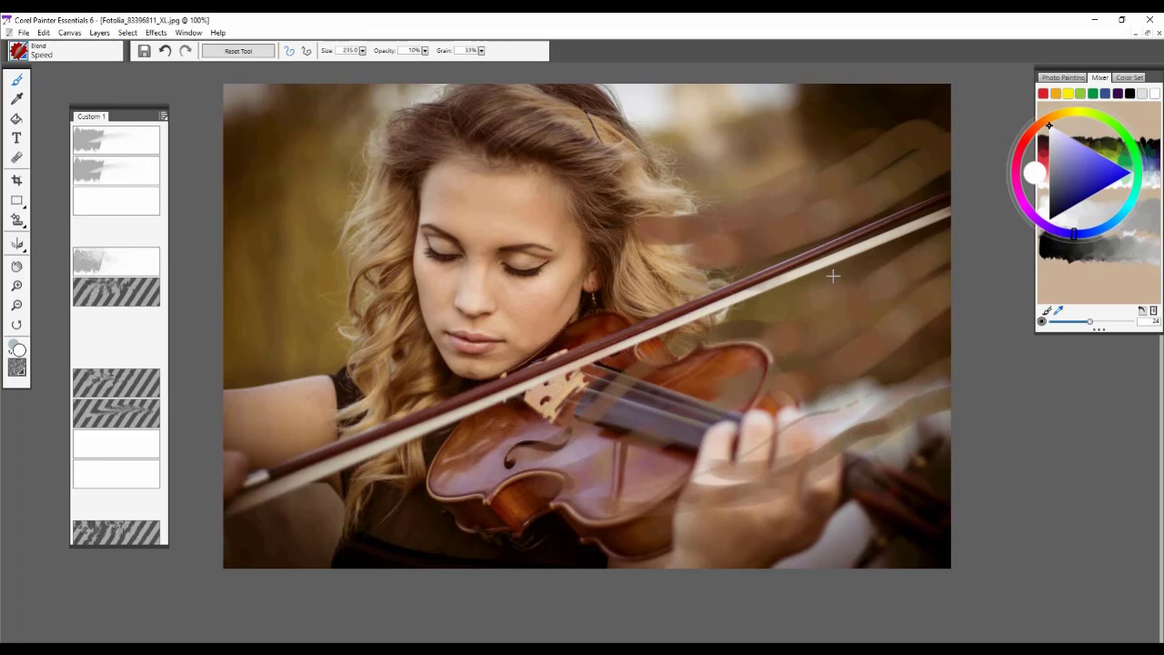
pyautogui.hotkey('ctrl', 'z')
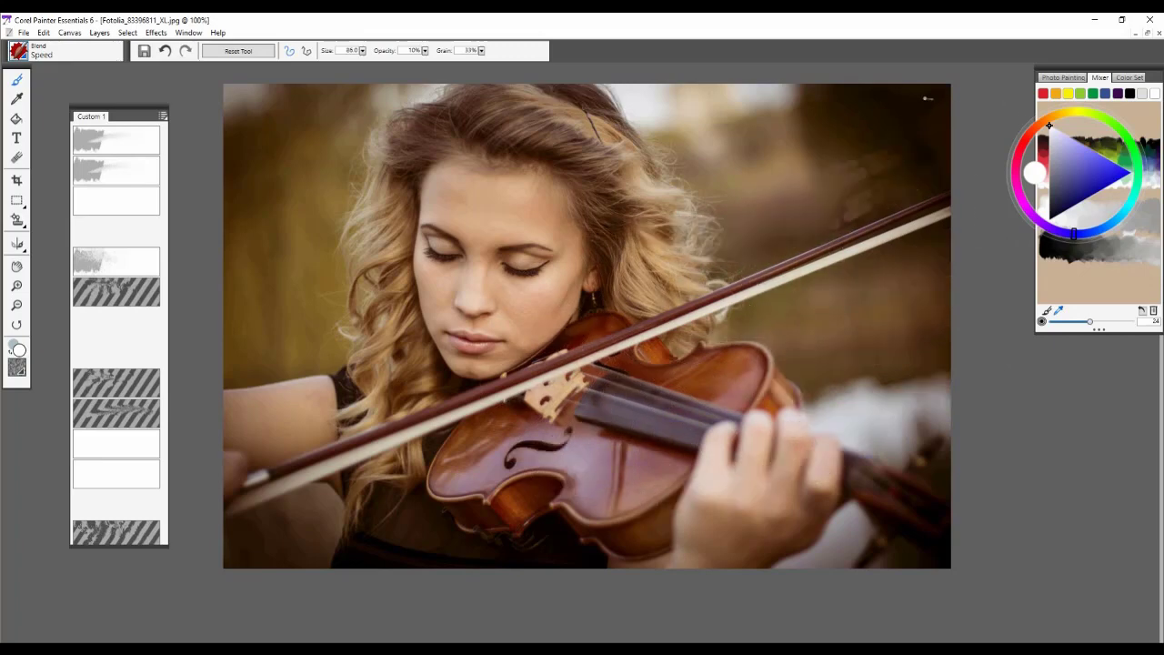
# - Blend the background above the bow toward the hair with the Speed blender at size 89
pyautogui.moveTo(938, 96)
pyautogui.mouseDown()
pyautogui.moveTo(813, 106)
pyautogui.moveTo(755, 57)
pyautogui.moveTo(627, 132)
pyautogui.mouseUp()
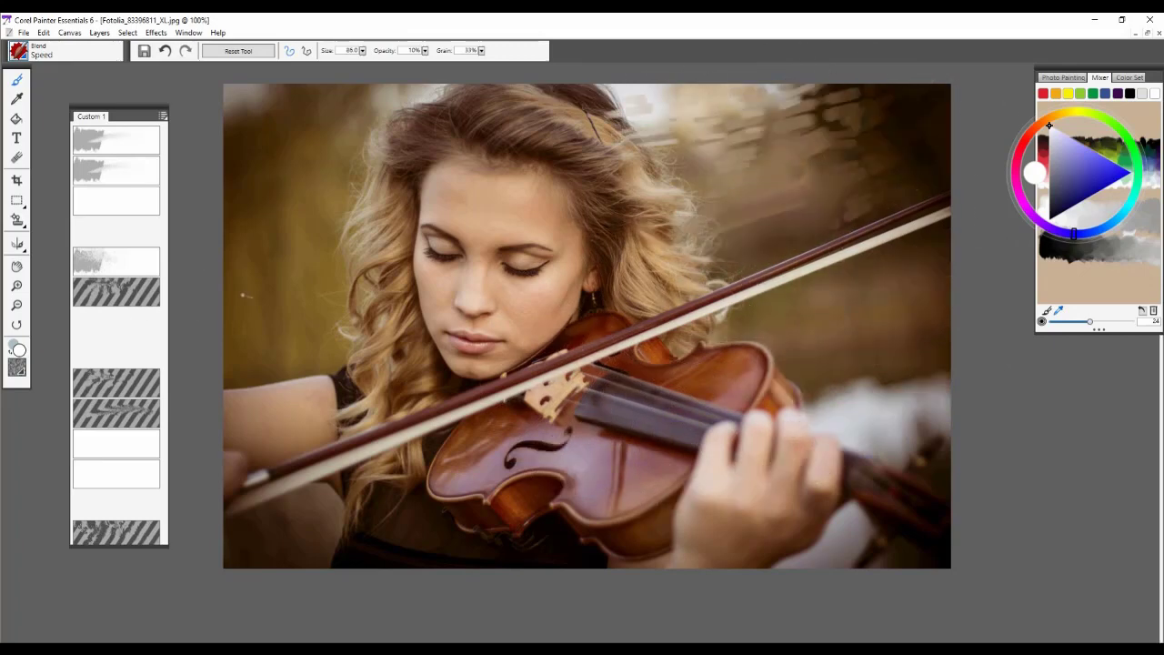
# - Try Speed blender strokes over the background, the bow, the adjoining hair and the area beneath the ear
pyautogui.moveTo(761, 148)
pyautogui.mouseDown()
pyautogui.moveTo(820, 166)
pyautogui.moveTo(701, 223)
pyautogui.moveTo(868, 172)
pyautogui.moveTo(943, 180)
pyautogui.mouseUp()
pyautogui.moveTo(819, 194)
pyautogui.mouseDown()
pyautogui.moveTo(703, 275)
pyautogui.moveTo(709, 297)
pyautogui.mouseUp()
pyautogui.moveTo(641, 288); pyautogui.dragTo(579, 317)
pyautogui.moveTo(810, 91); pyautogui.dragTo(619, 105)
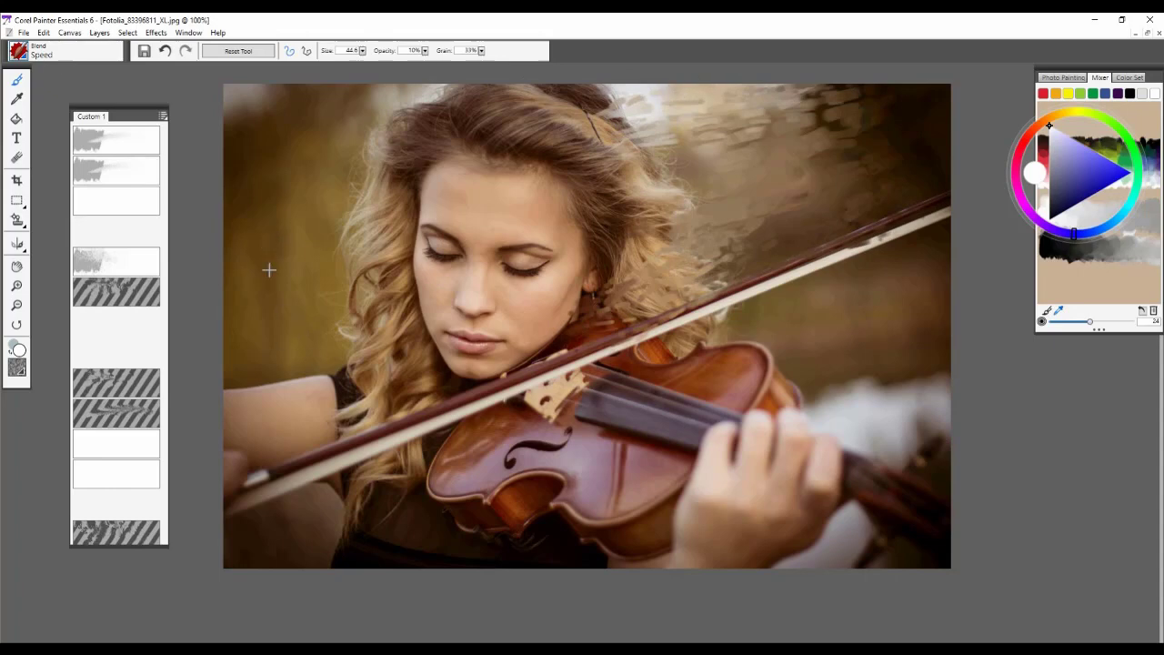
# - Try Speed blender strokes at size 130 over the background beside the face, the hair edge and the upper arm
pyautogui.press(']')
pyautogui.press(']')
pyautogui.press(']')
pyautogui.press(']')
pyautogui.press(']')
pyautogui.moveTo(314, 365); pyautogui.dragTo(291, 191)
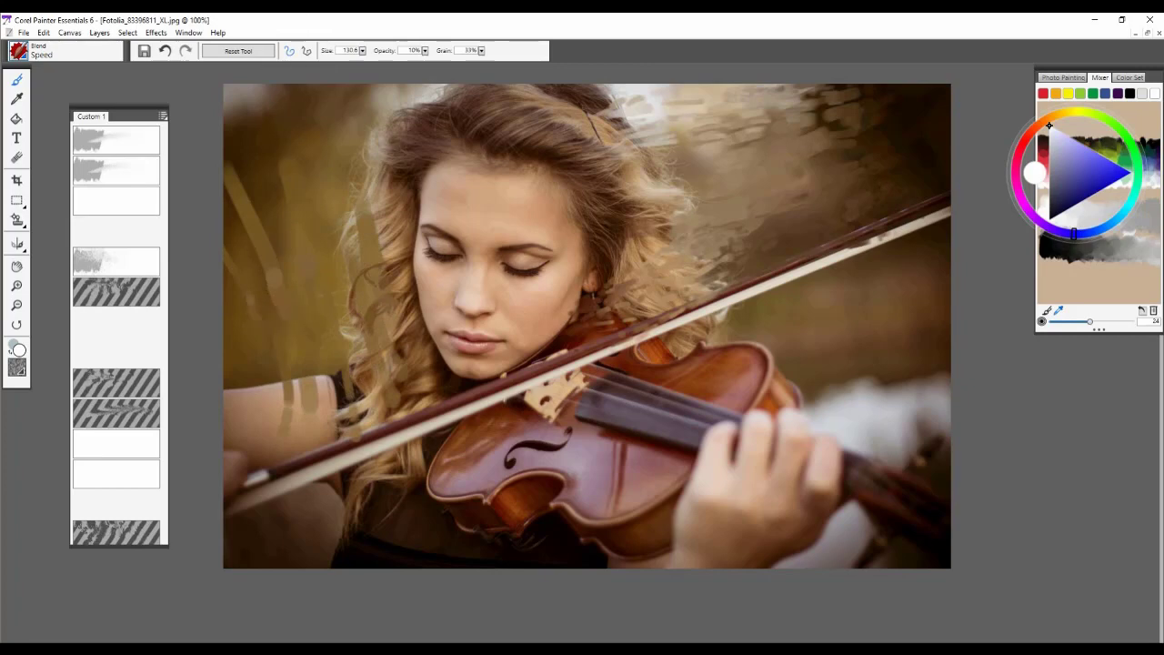
pyautogui.moveTo(397, 157); pyautogui.dragTo(393, 273)
# - Try short Speed blender strokes at size 40.3 along the arm's upper edge and the bow hair
pyautogui.press('[')
pyautogui.press('[')
pyautogui.press('[')
pyautogui.press('[')
pyautogui.press('[')
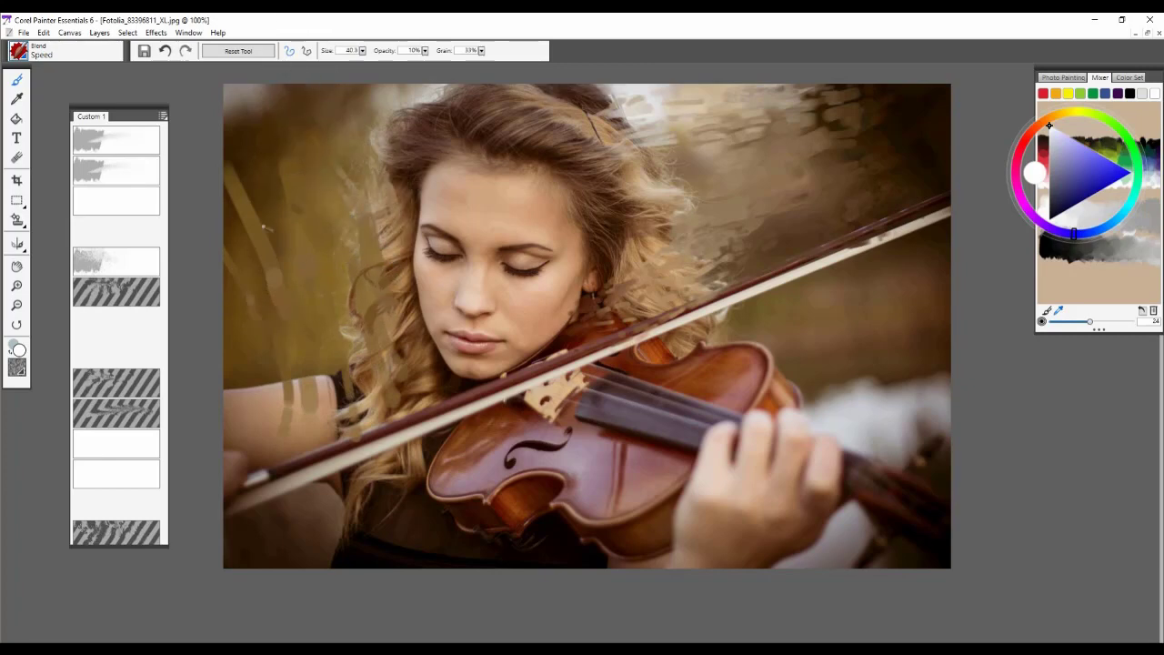
pyautogui.moveTo(295, 386); pyautogui.dragTo(231, 393)
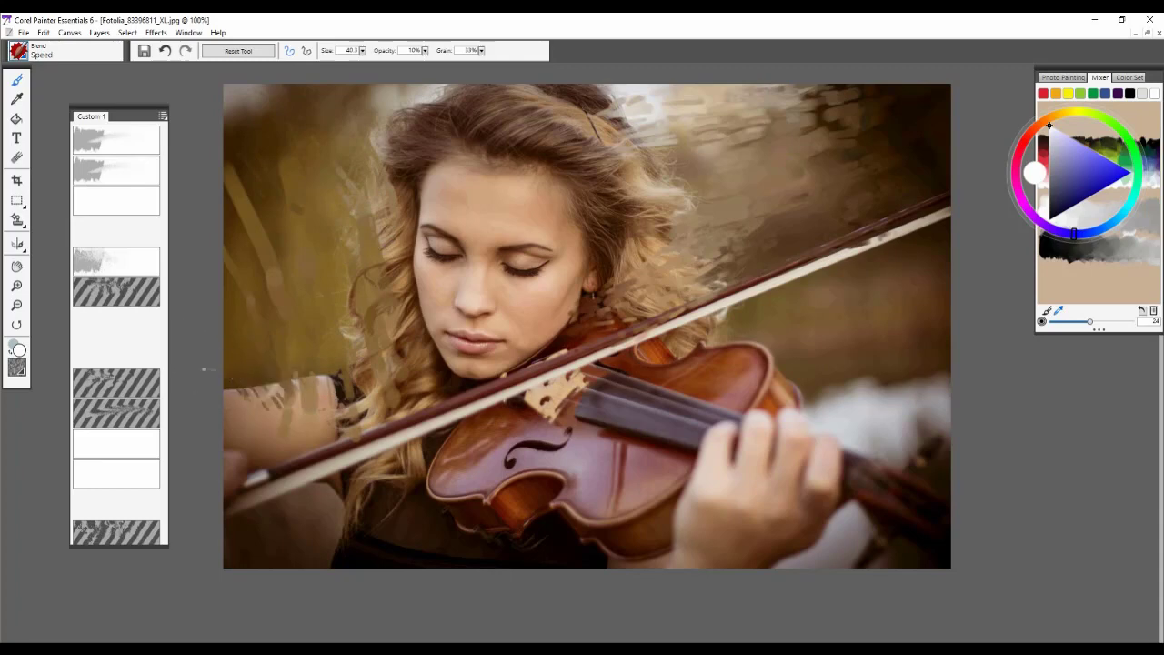
pyautogui.moveTo(775, 300); pyautogui.dragTo(942, 216)
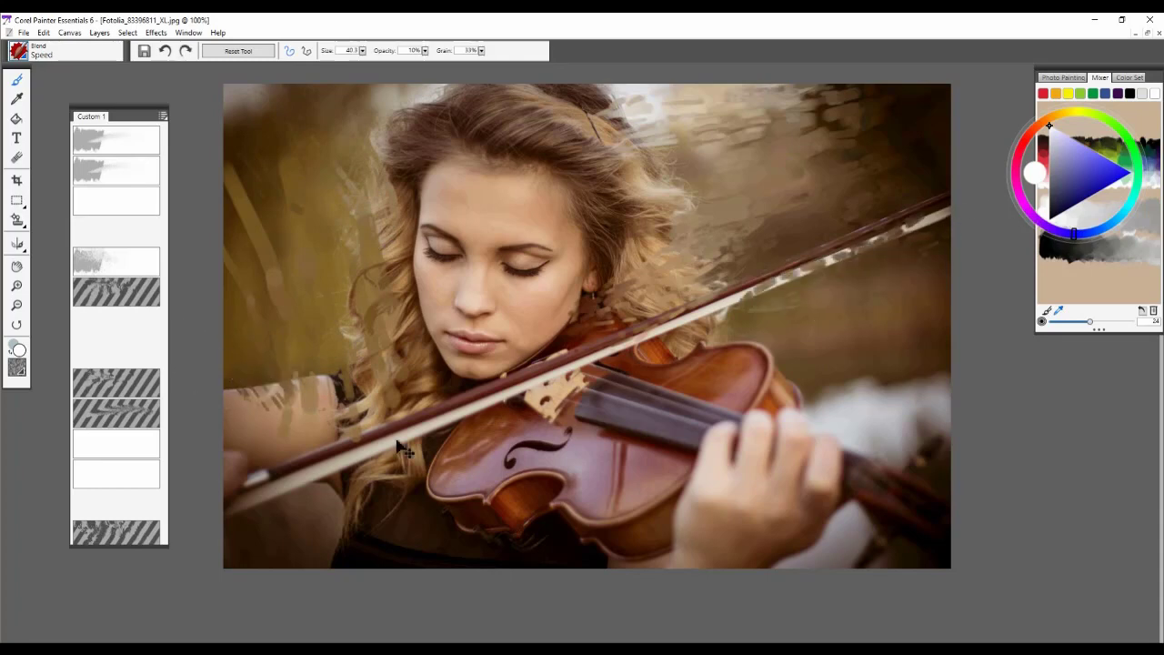
# - Undo all the Speed blender strokes to restore the original photo
pyautogui.hotkey('ctrl', 'z')
pyautogui.hotkey('ctrl', 'z')
pyautogui.hotkey('ctrl', 'z')
pyautogui.hotkey('ctrl', 'z')
pyautogui.hotkey('ctrl', 'z')
pyautogui.hotkey('ctrl', 'z')
pyautogui.hotkey('ctrl', 'z')
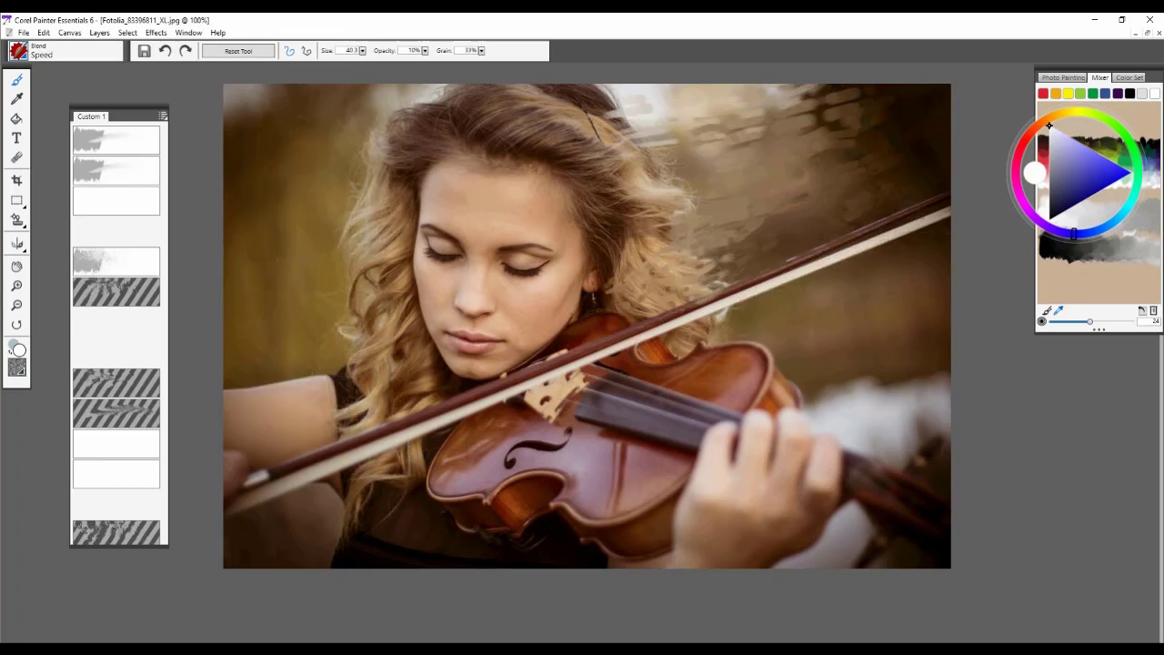
pyautogui.hotkey('ctrl', 'z')
pyautogui.hotkey('ctrl', 'z')
pyautogui.hotkey('ctrl', 'z')
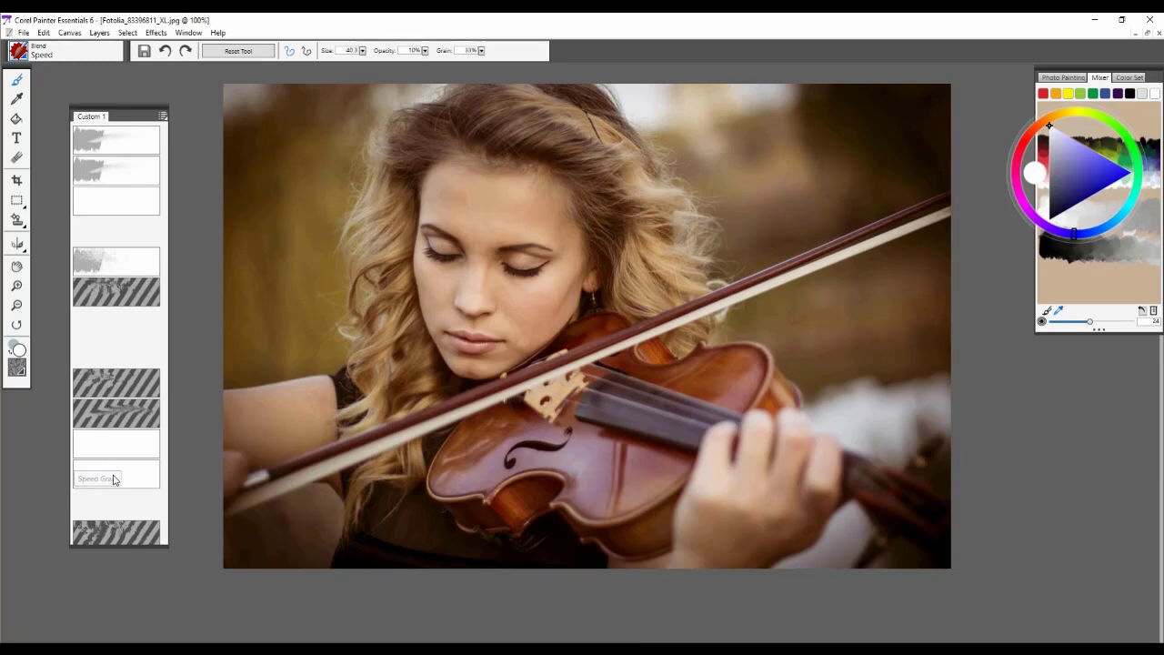
# - Select the Speed Grain blender and try strokes over the background and along the violin bow, undoing between attempts
pyautogui.click(116, 448)
pyautogui.moveTo(833, 207); pyautogui.dragTo(694, 252)
pyautogui.hotkey('ctrl', 'z')
pyautogui.moveTo(896, 159); pyautogui.dragTo(596, 318)
pyautogui.hotkey('ctrl', 'z')
pyautogui.moveTo(883, 208)
pyautogui.mouseDown()
pyautogui.moveTo(646, 322)
pyautogui.moveTo(888, 239)
pyautogui.moveTo(955, 202)
pyautogui.moveTo(532, 382)
pyautogui.mouseUp()
pyautogui.hotkey('ctrl', 'z')
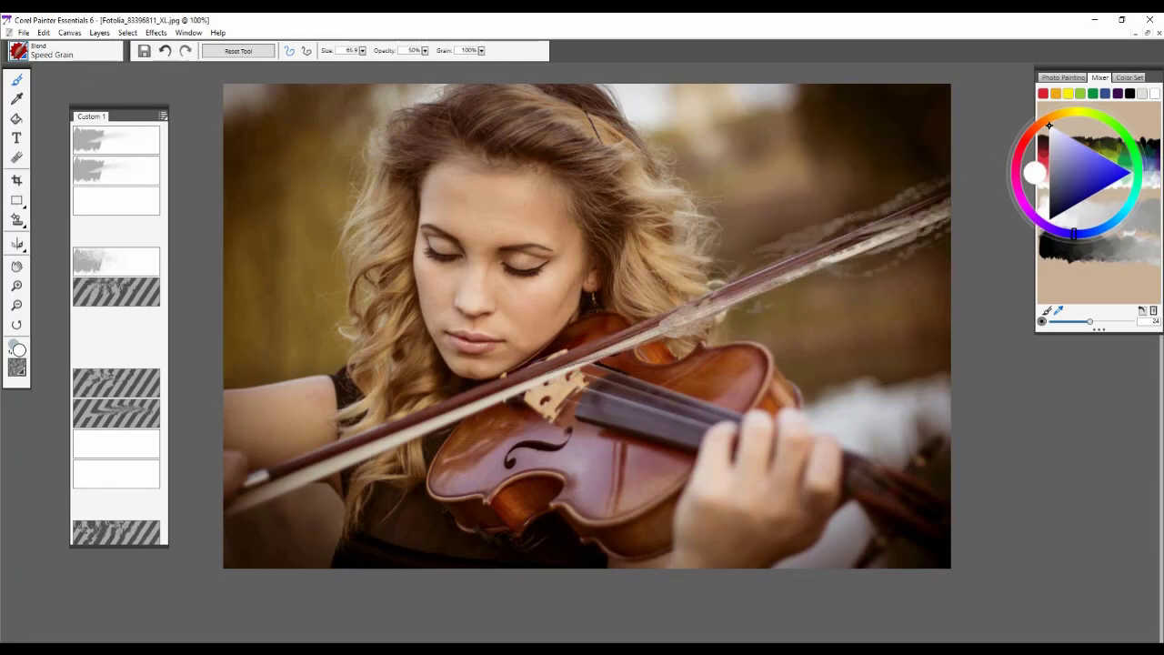
pyautogui.moveTo(609, 352); pyautogui.dragTo(402, 442)
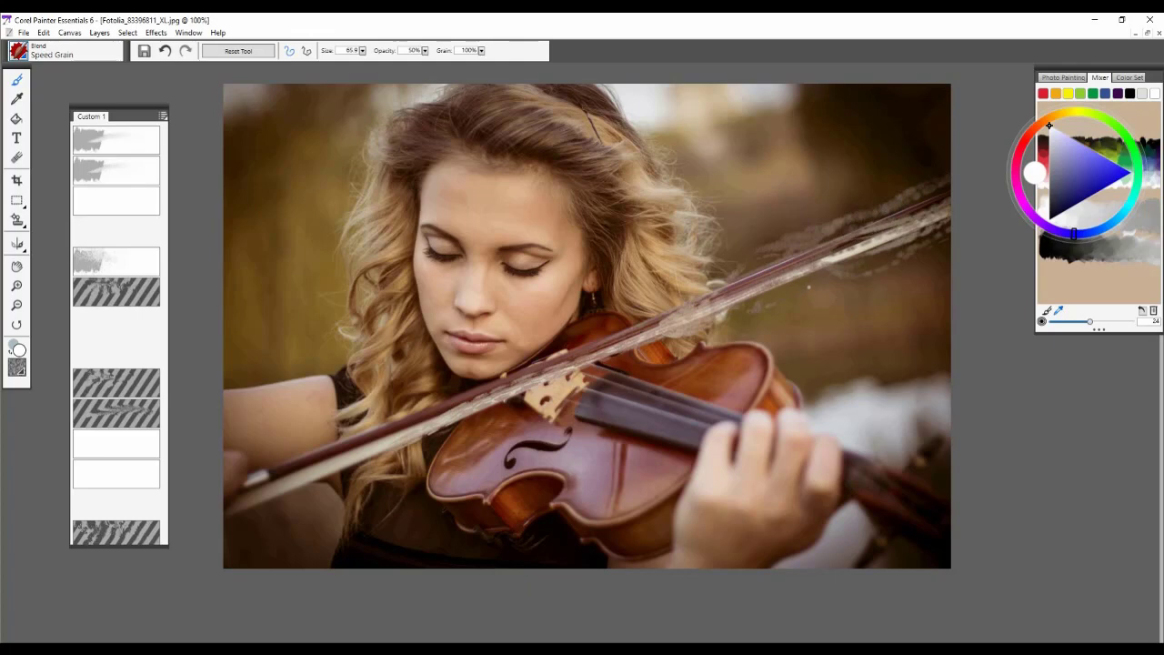
# - Switch to the Starry Nite blender at 10% opacity and undo the Speed Grain strokes
pyautogui.click(118, 536)
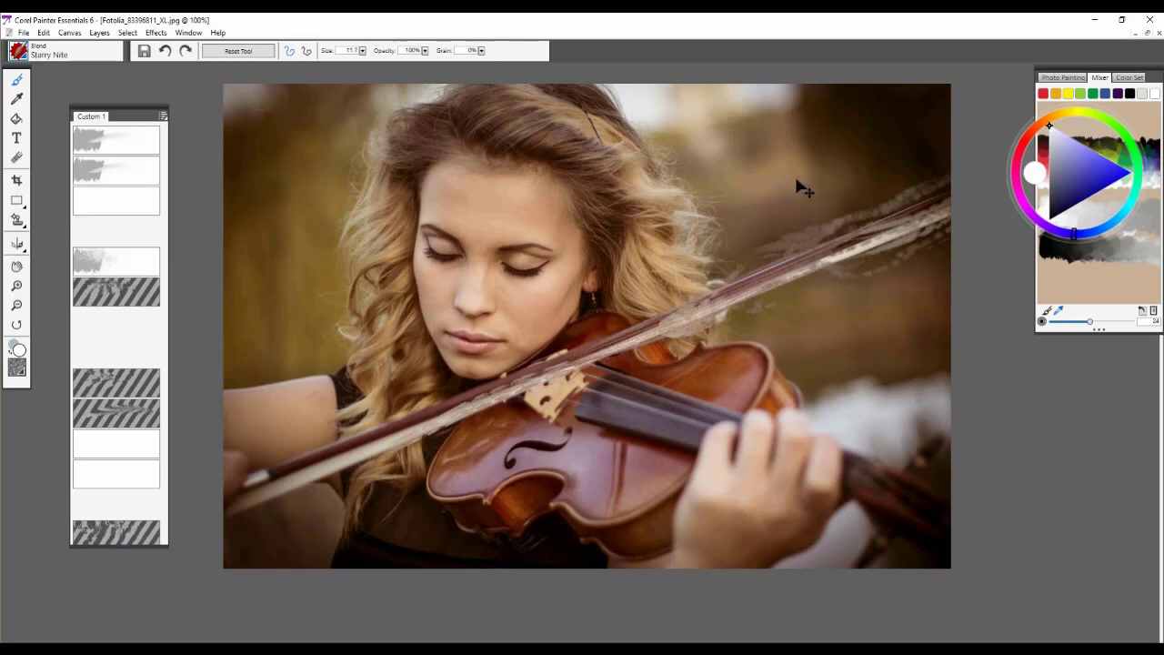
pyautogui.hotkey('ctrl', 'z')
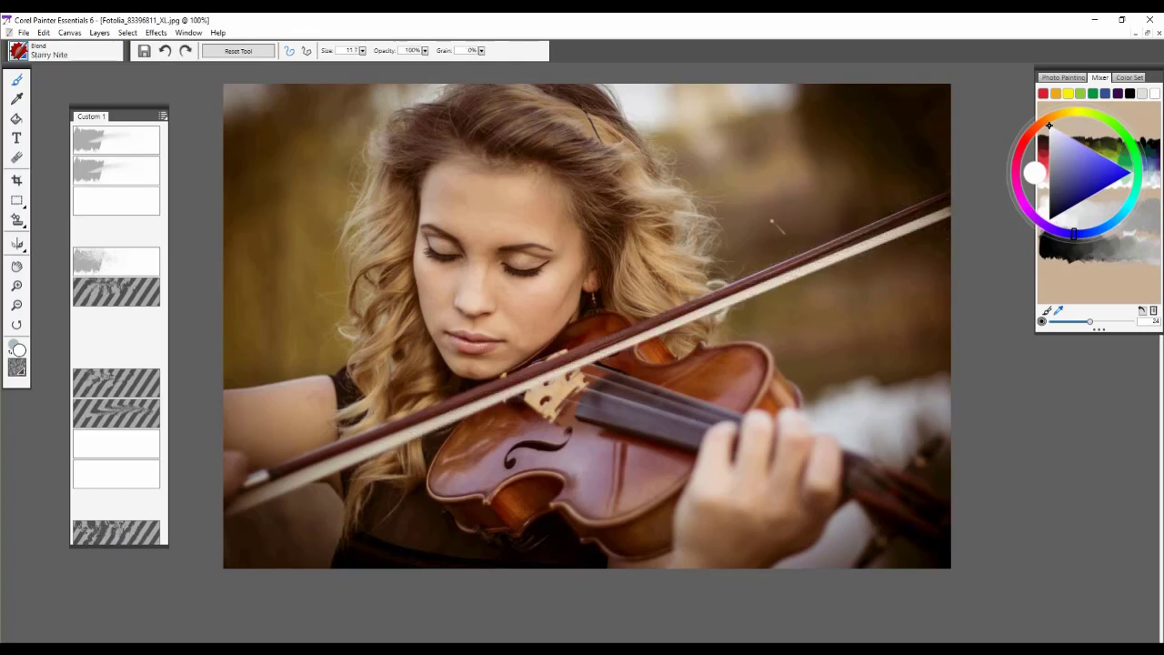
pyautogui.press('1')
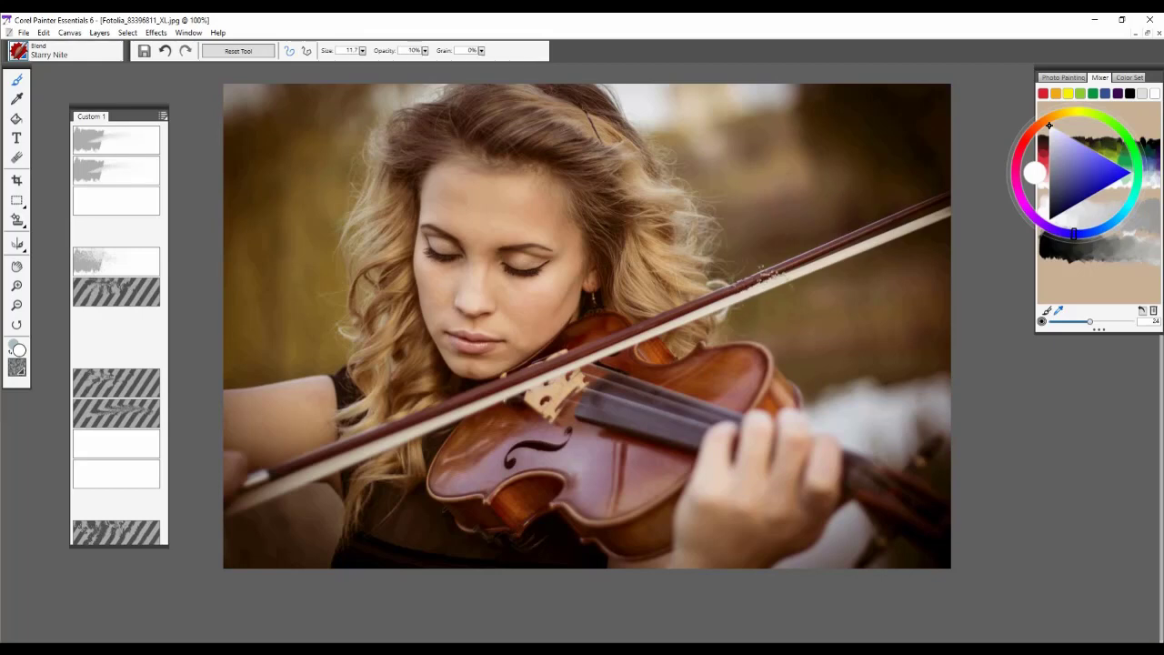
# - Try Starry Nite strokes across the bow and the background around it, and undo them
pyautogui.moveTo(760, 238); pyautogui.dragTo(788, 306)
pyautogui.moveTo(659, 259); pyautogui.dragTo(946, 205)
pyautogui.hotkey('ctrl', 'z')
pyautogui.moveTo(648, 253); pyautogui.dragTo(962, 162)
pyautogui.moveTo(788, 238)
pyautogui.mouseDown()
pyautogui.moveTo(951, 187)
pyautogui.moveTo(950, 206)
pyautogui.mouseUp()
pyautogui.hotkey('ctrl', 'z')
pyautogui.hotkey('ctrl', 'z')
pyautogui.hotkey('ctrl', 'z')
pyautogui.hotkey('ctrl', 'z')
pyautogui.hotkey('ctrl', 'z')
# - Blend the eyelashes with Starry Nite at size 12, and the background and shoulder edge at larger sizes up to 28.3
pyautogui.moveTo(560, 329); pyautogui.dragTo(564, 332)
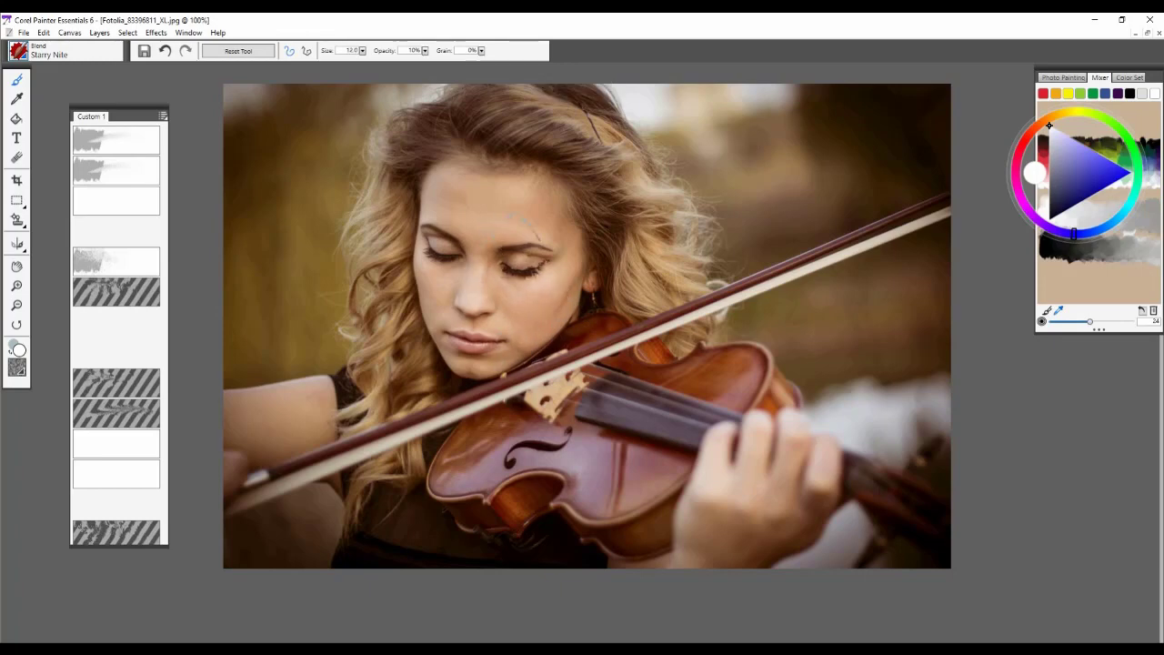
pyautogui.press(']')
pyautogui.press(']')
pyautogui.press(']')
pyautogui.moveTo(334, 257); pyautogui.dragTo(407, 258)
pyautogui.moveTo(314, 272)
pyautogui.mouseDown()
pyautogui.moveTo(345, 329)
pyautogui.moveTo(241, 365)
pyautogui.moveTo(316, 329)
pyautogui.moveTo(227, 371)
pyautogui.mouseUp()
pyautogui.moveTo(309, 337)
pyautogui.mouseDown()
pyautogui.moveTo(251, 369)
pyautogui.moveTo(258, 341)
pyautogui.moveTo(283, 349)
pyautogui.moveTo(276, 359)
pyautogui.moveTo(312, 346)
pyautogui.mouseUp()
pyautogui.press(']')
pyautogui.press(']')
pyautogui.press(']')
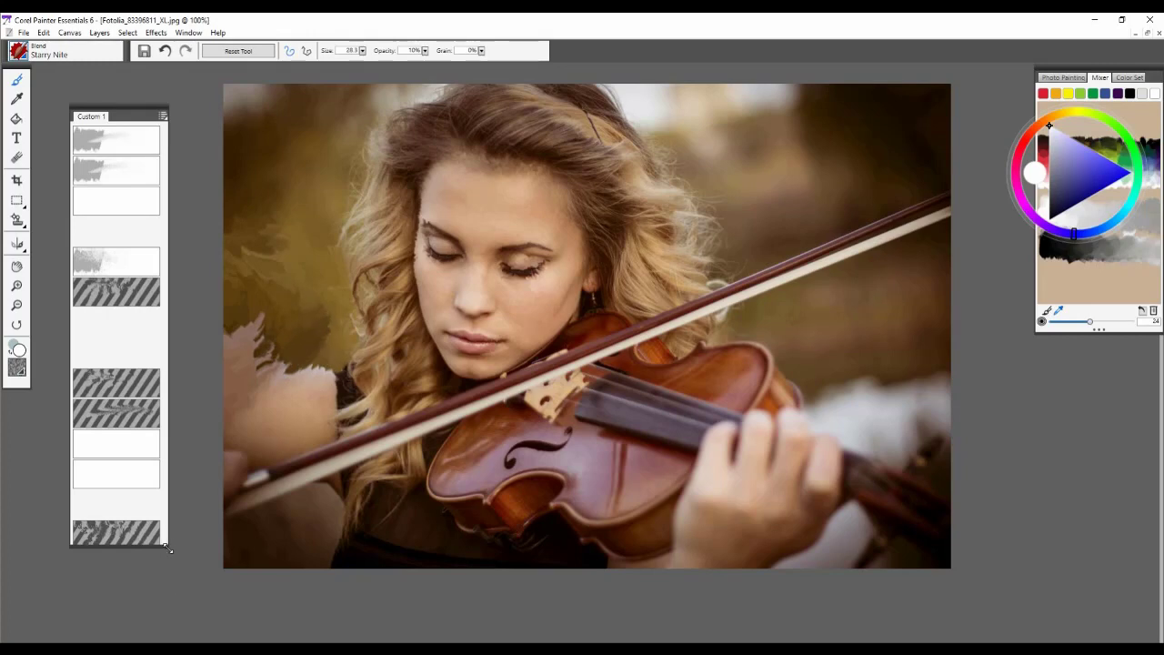
# - Lengthen the Custom 1 brush palette and reposition the finished violinist painting in the workspace
pyautogui.moveTo(170, 548); pyautogui.dragTo(169, 580)
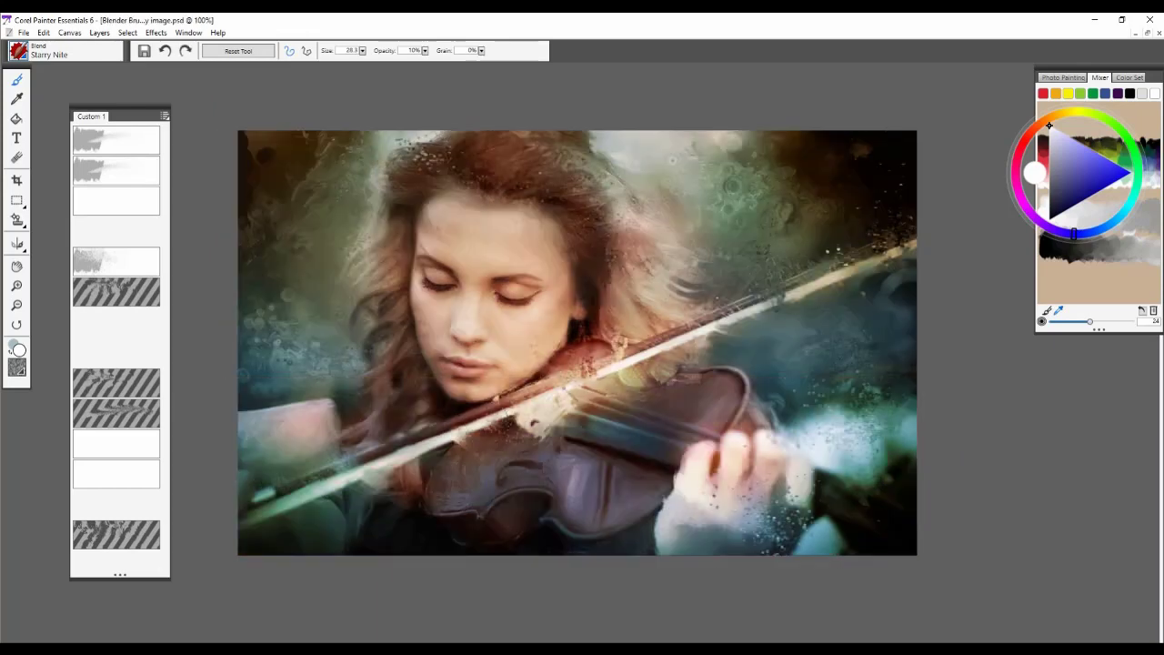
pyautogui.moveTo(578, 342); pyautogui.dragTo(611, 348)
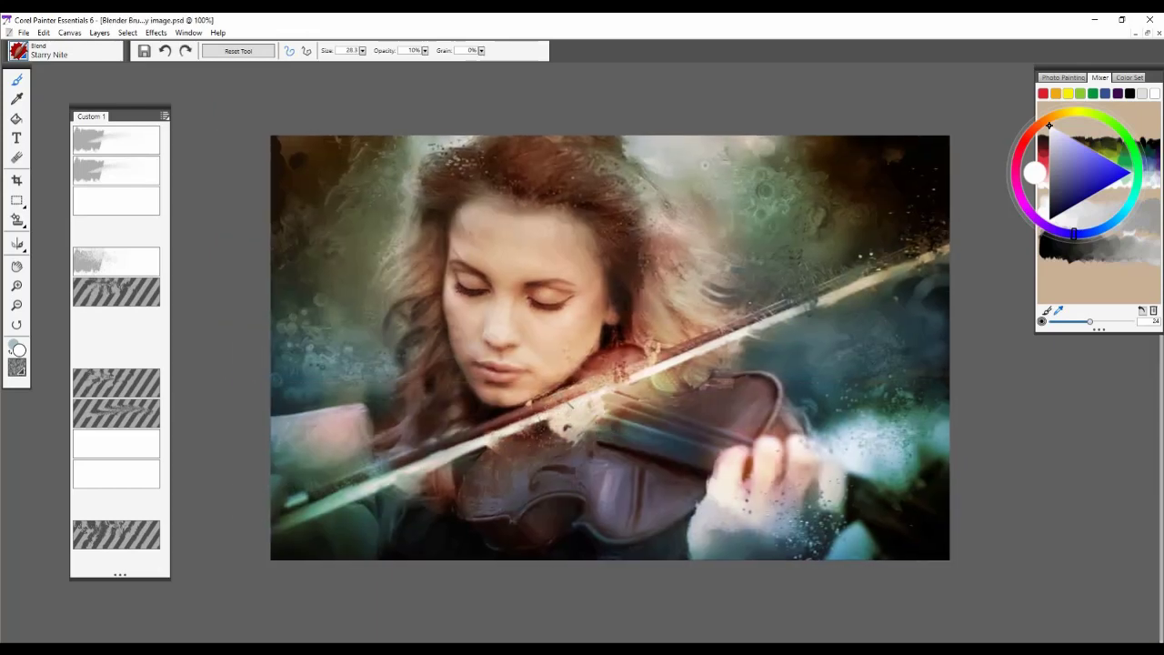